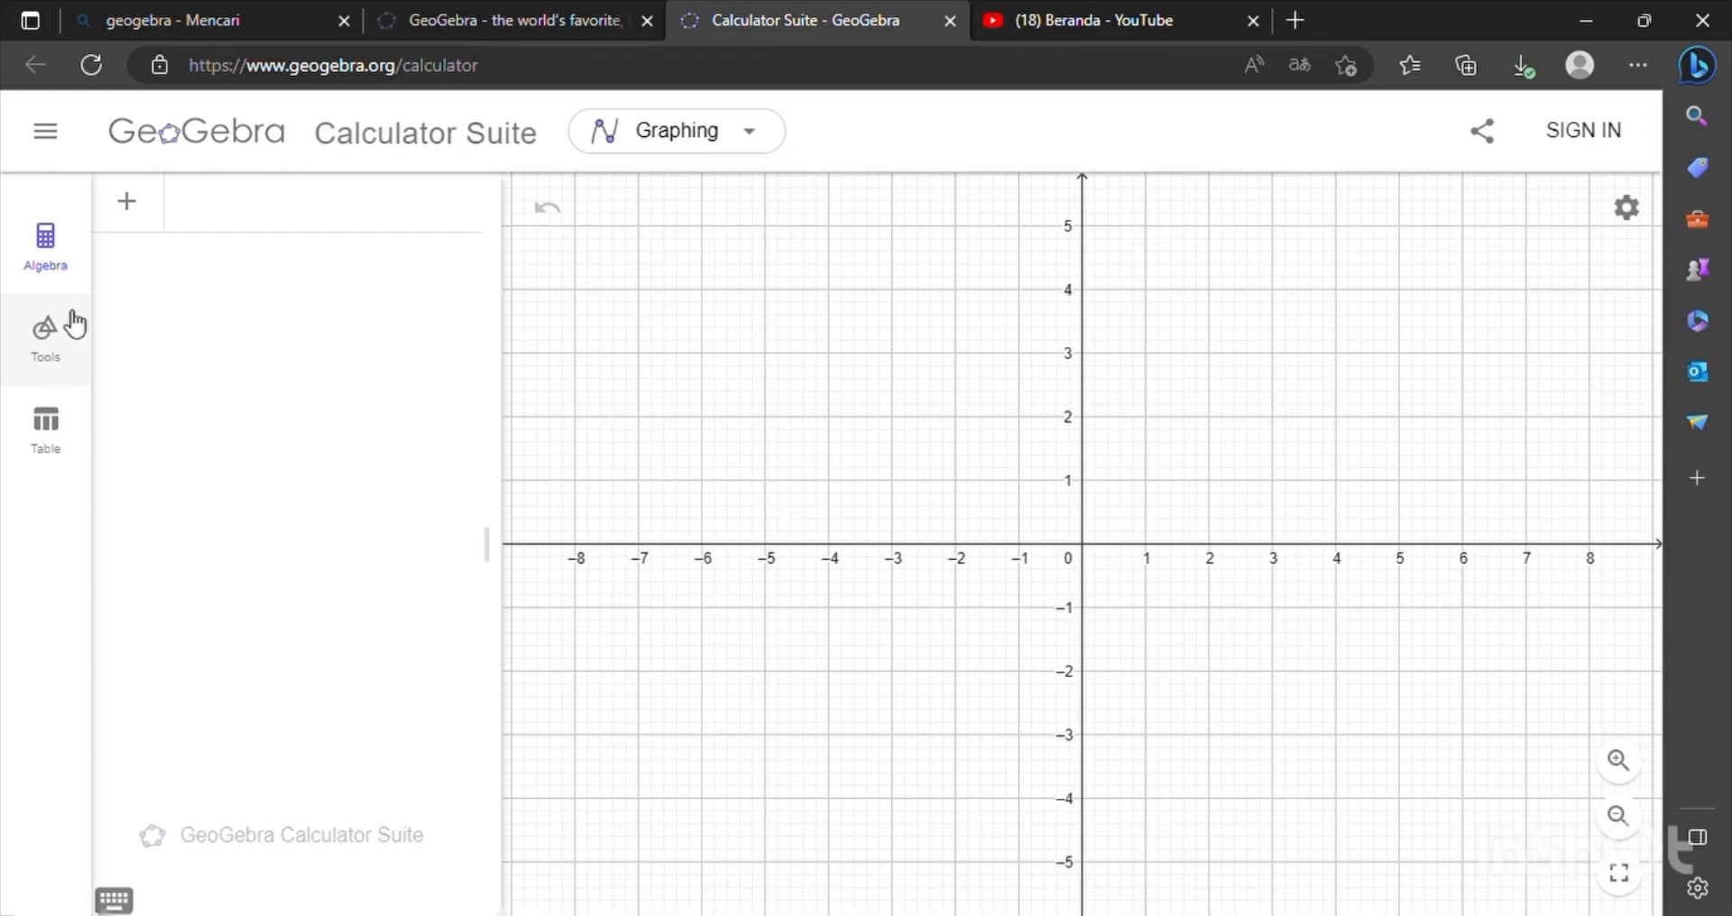
Step: Plot four points at (1, 1), (5, 1), (5, 3) and (1, 3) on the graph
click(42, 332)
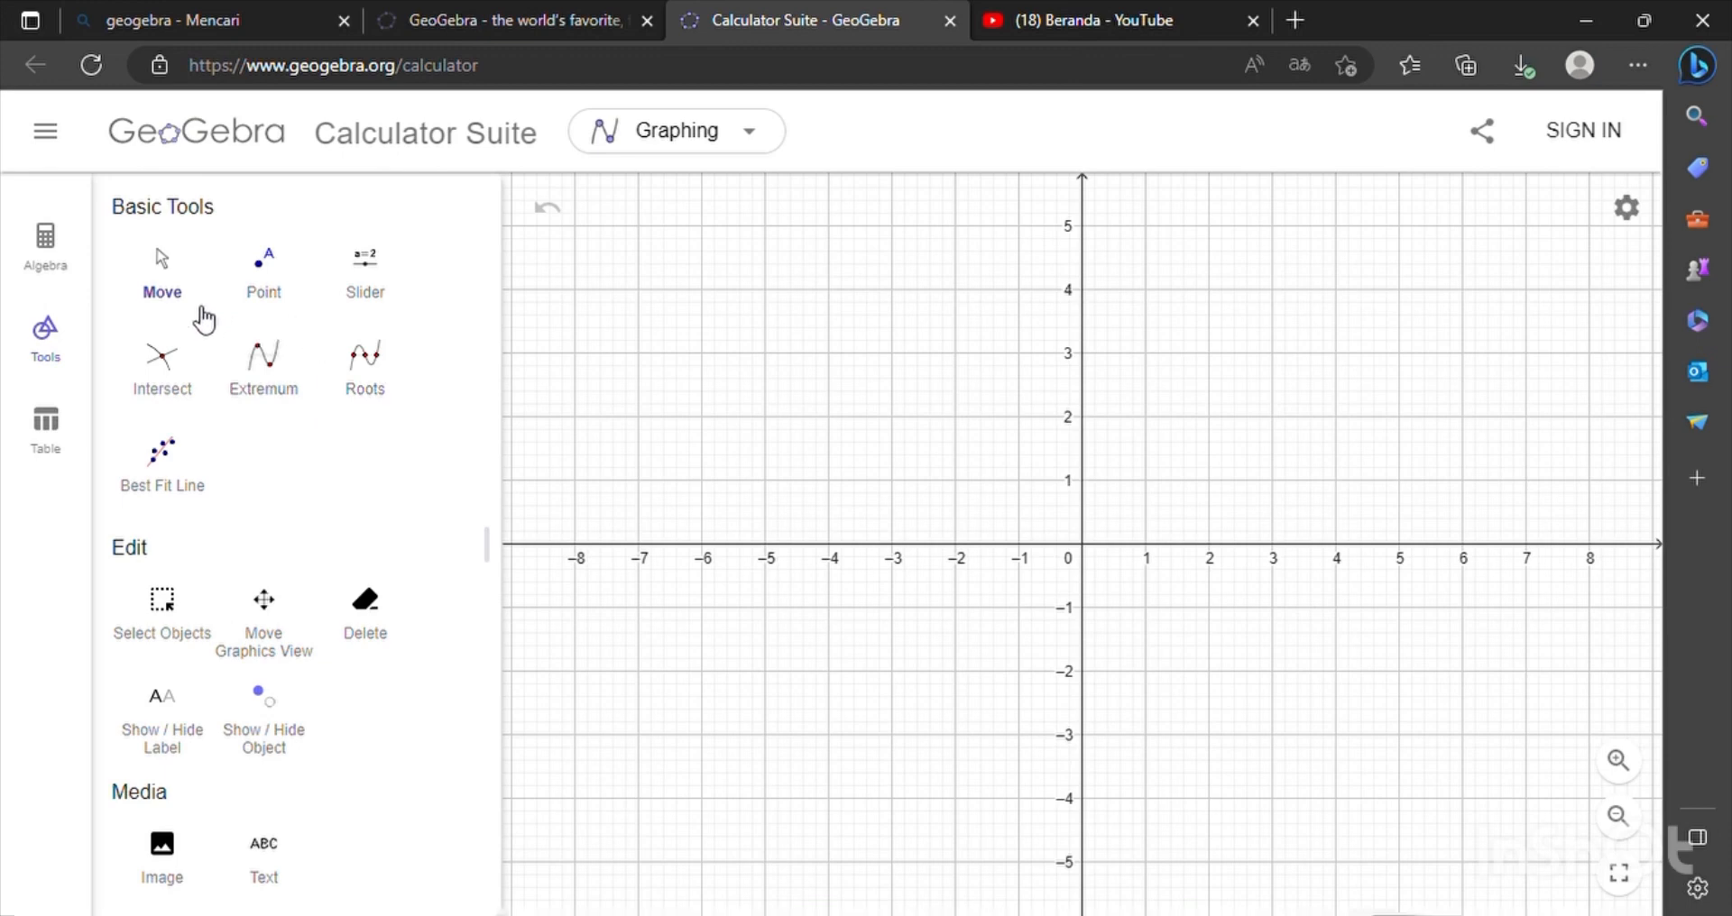
click(287, 283)
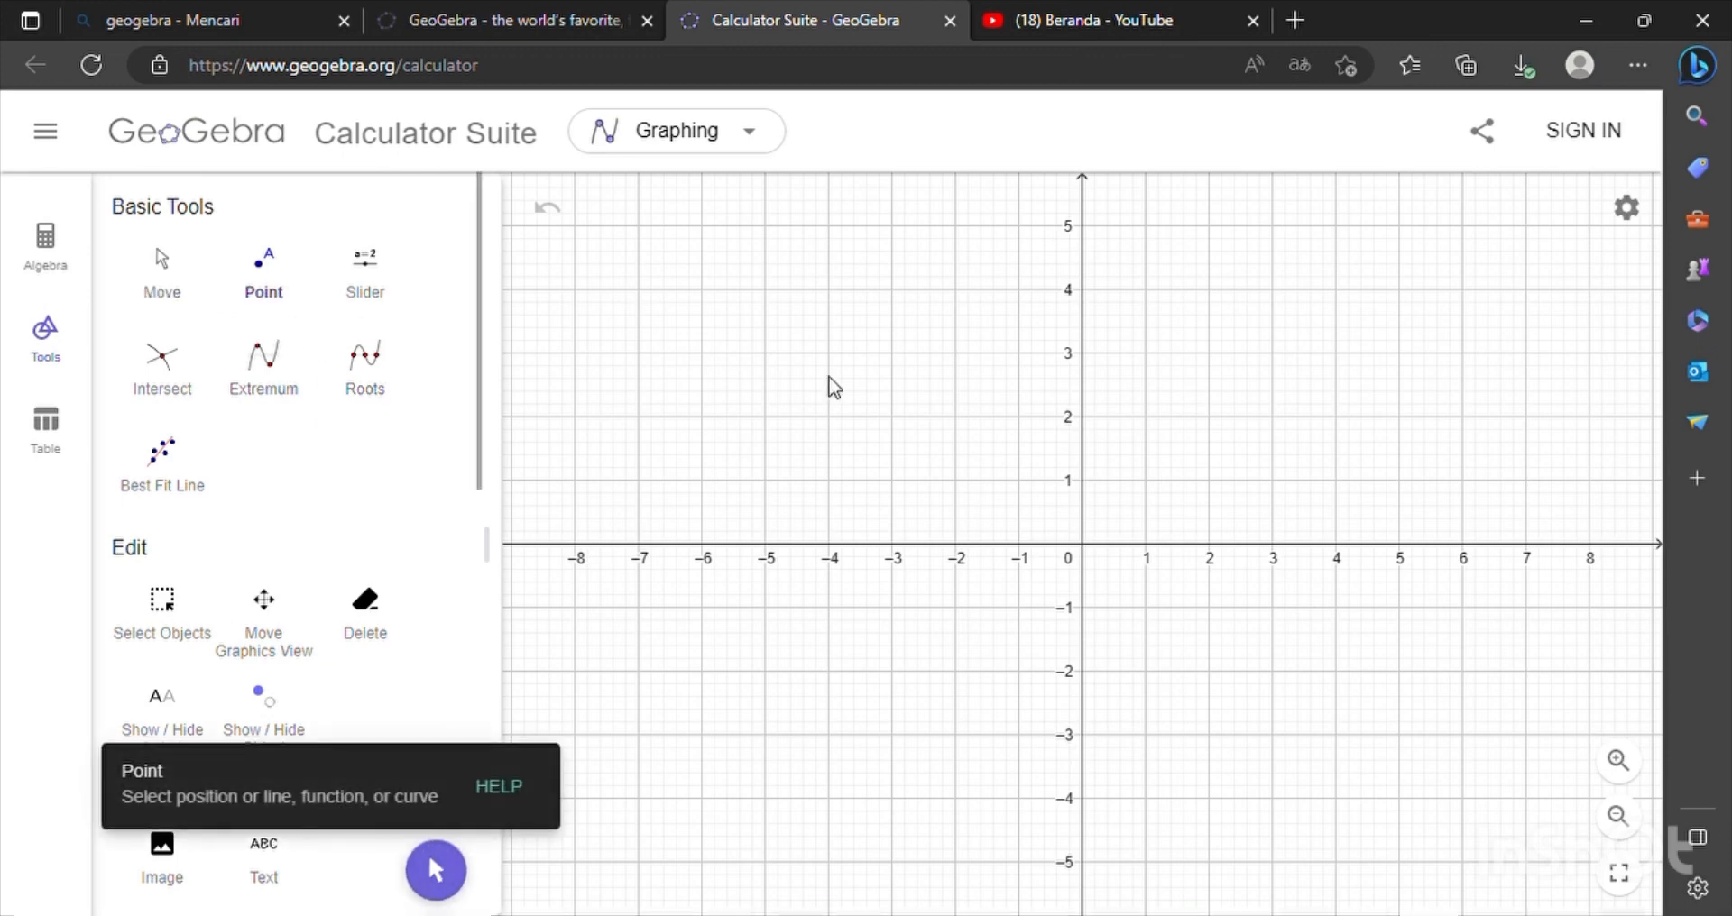
click(1145, 480)
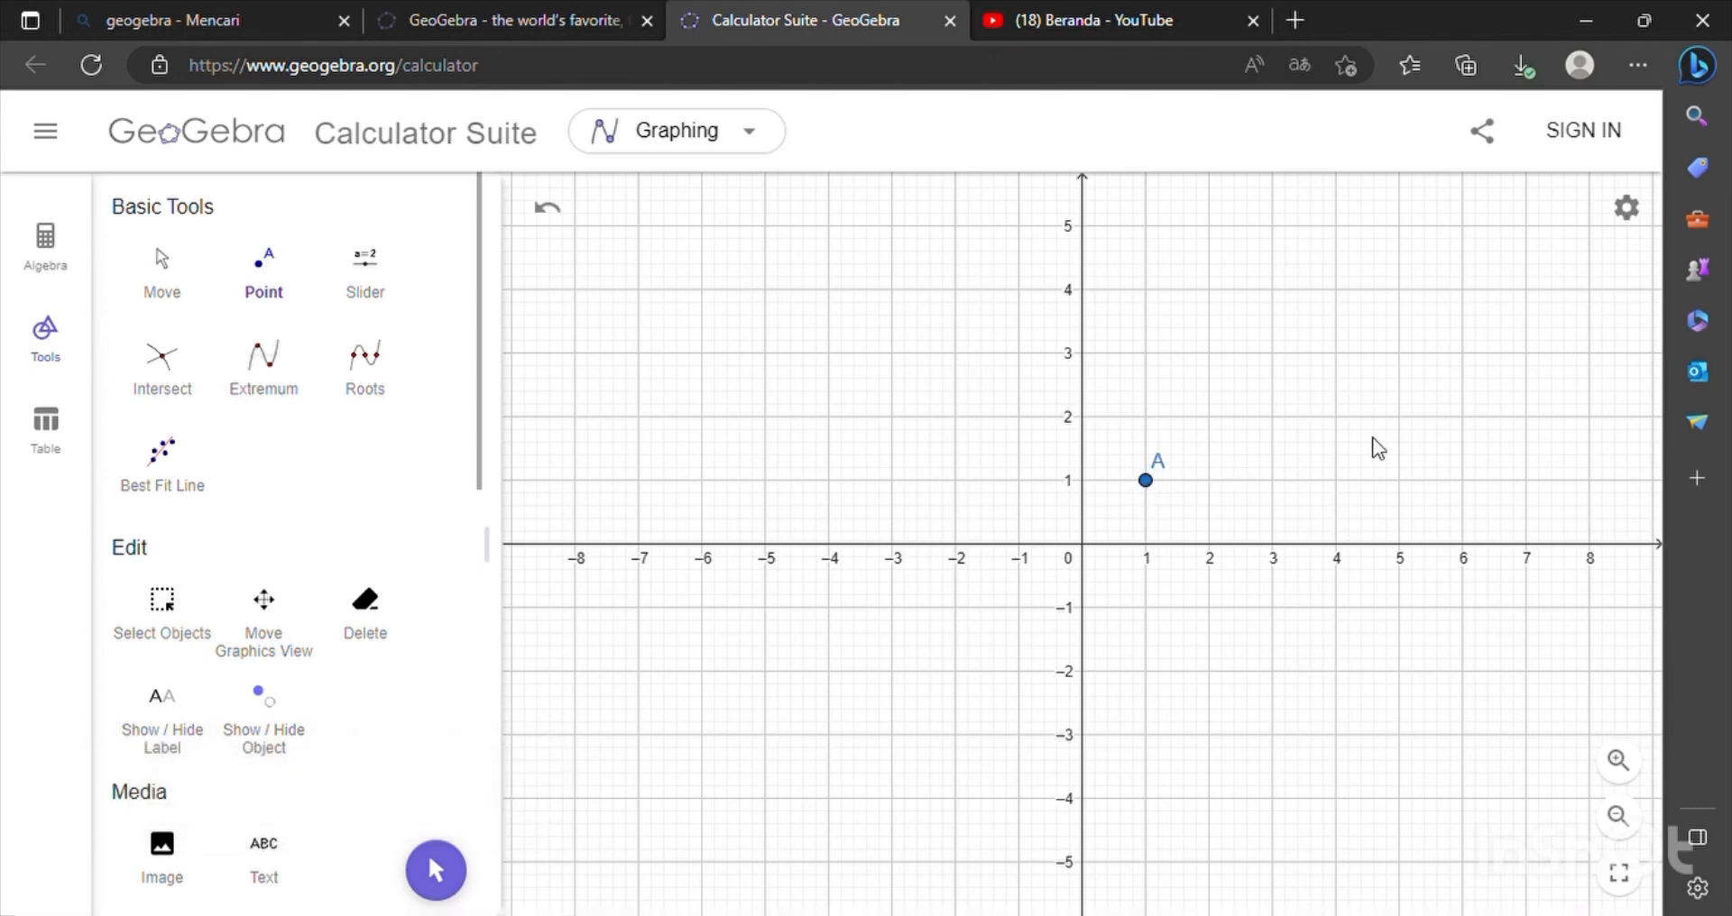
click(1398, 481)
click(1399, 354)
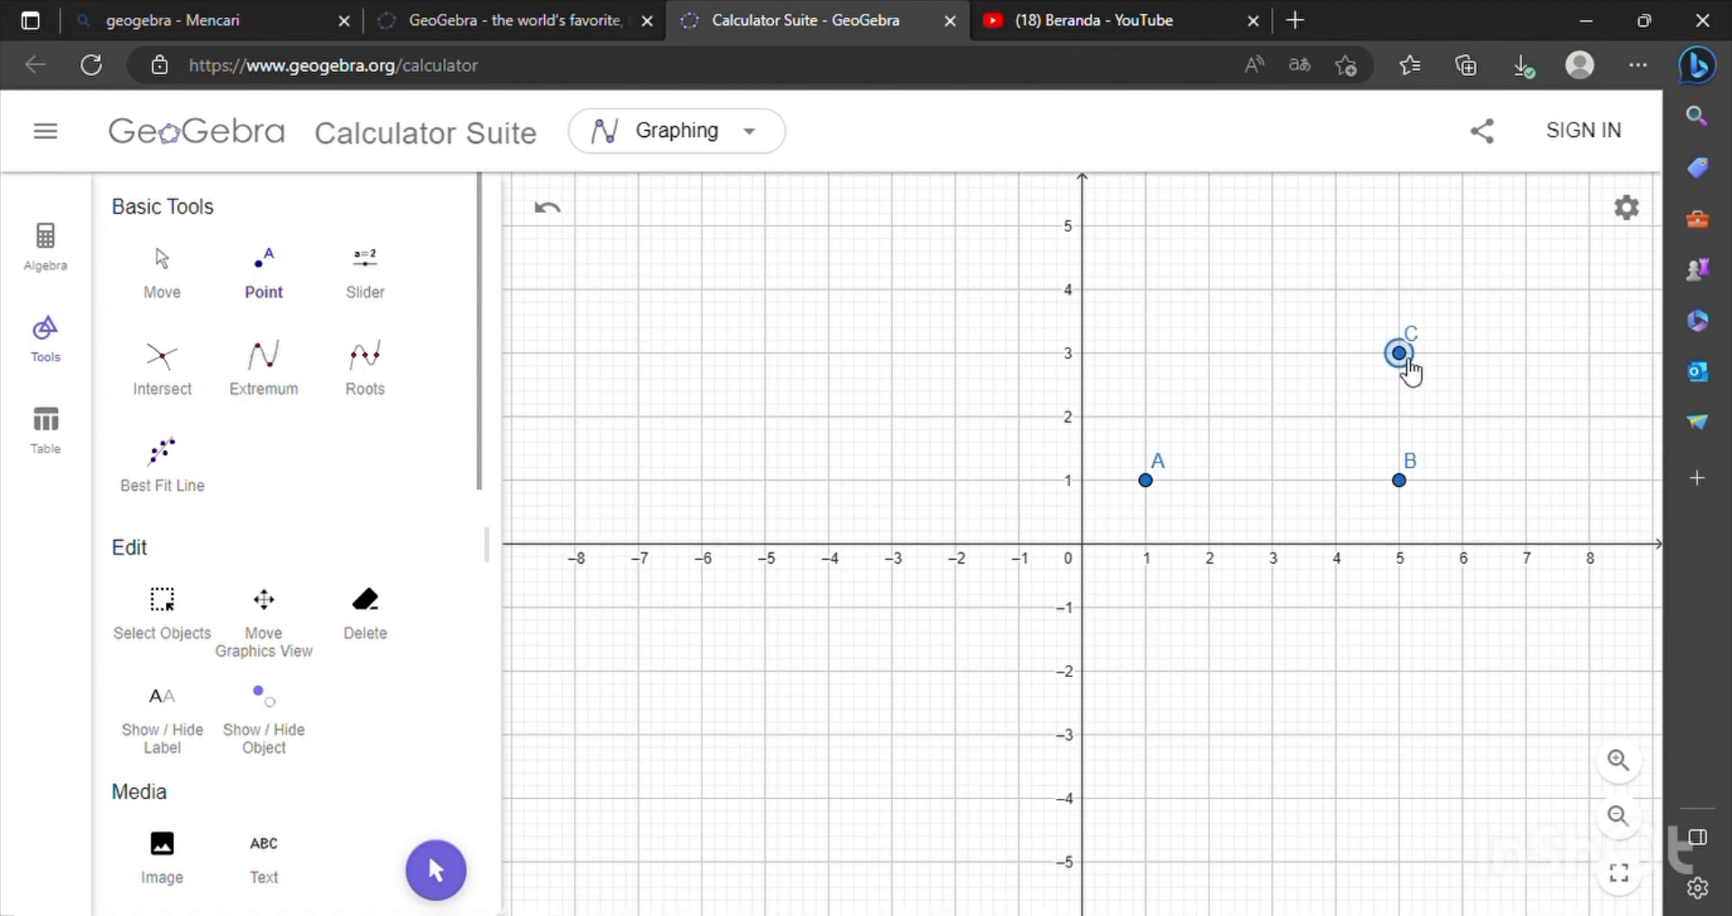
click(1146, 353)
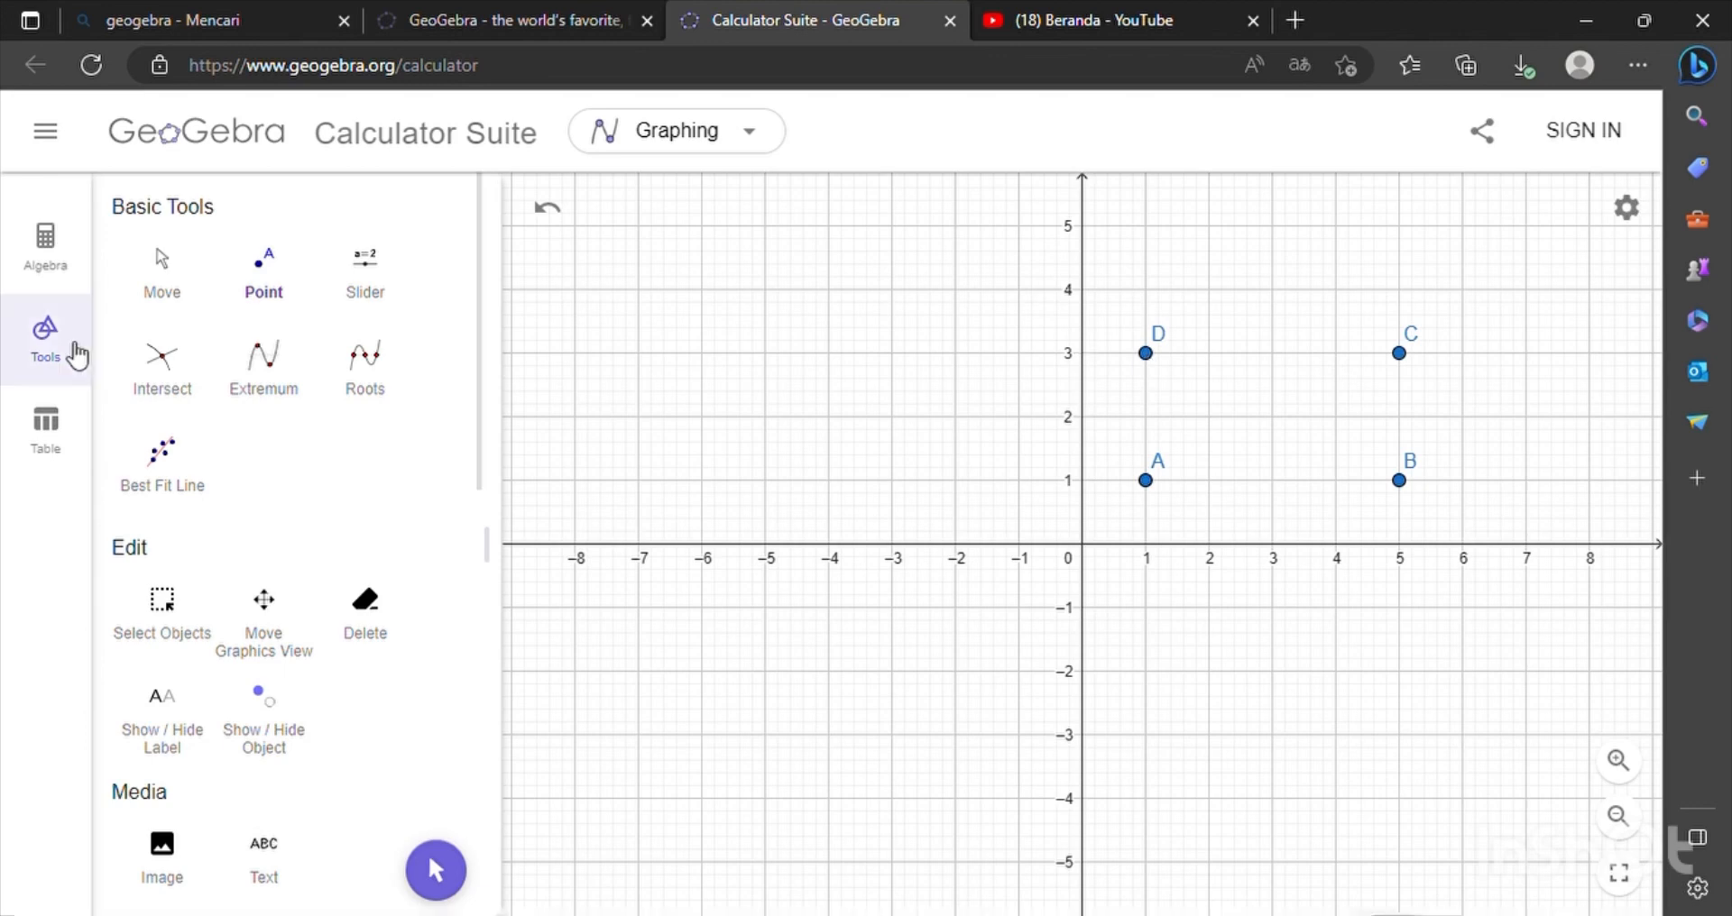
Step: Draw a closed polygon through points A, B, C and D to form a rectangle, and leave the Polygon tool
scroll(325, 476, down, 7)
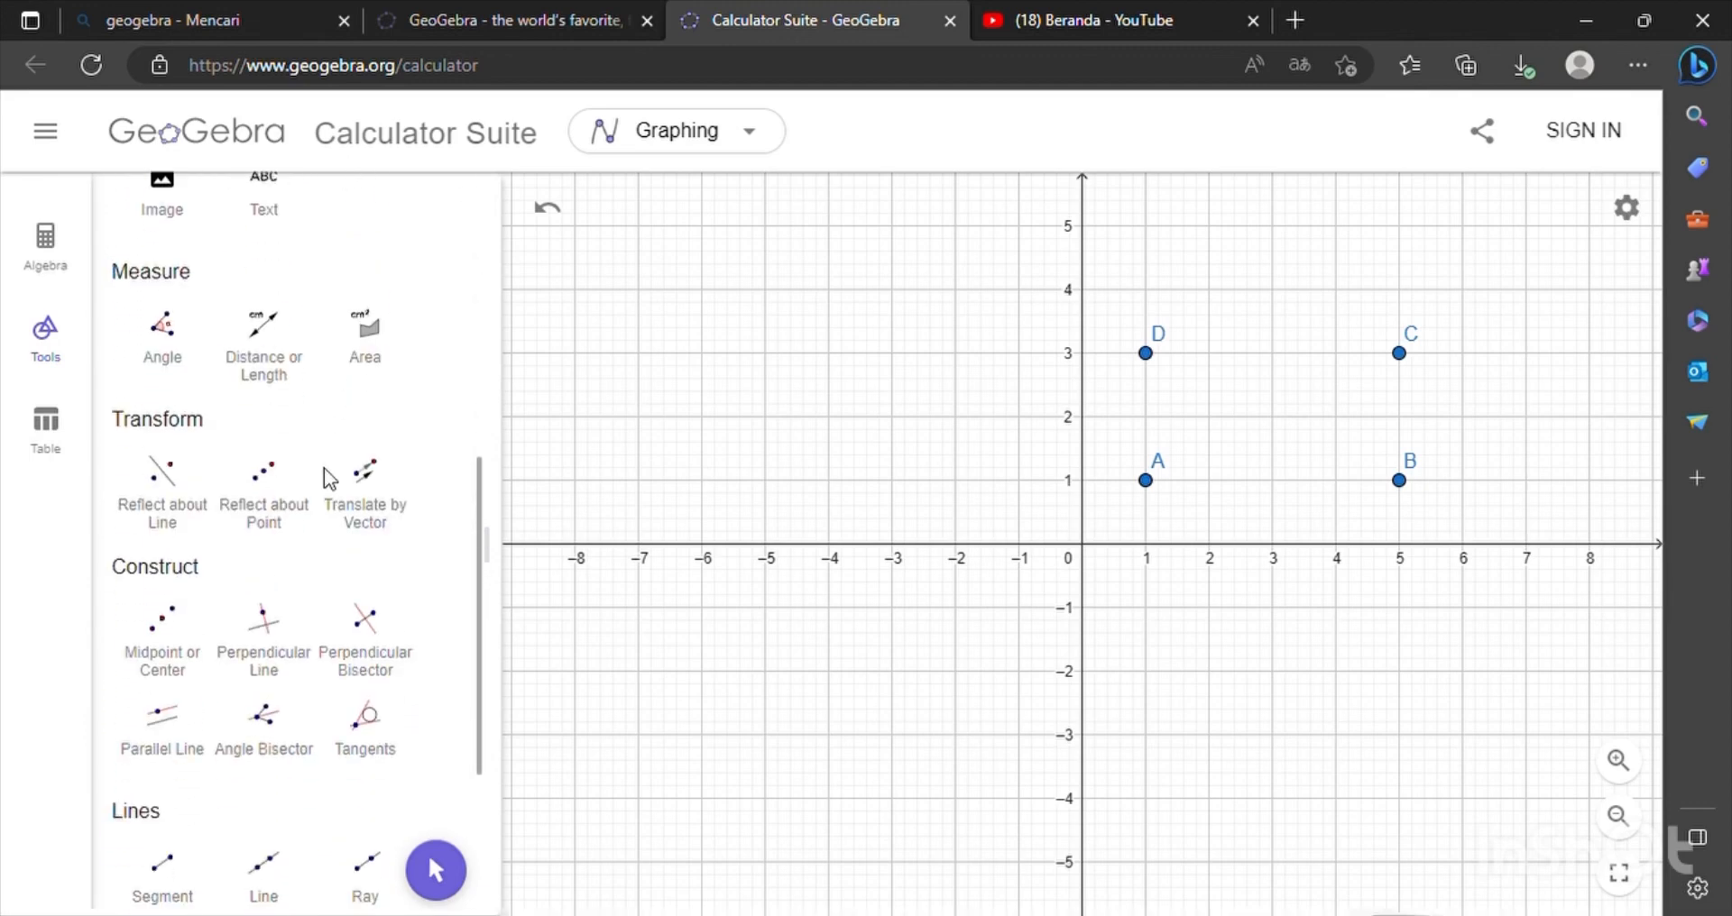
scroll(323, 468, down, 4)
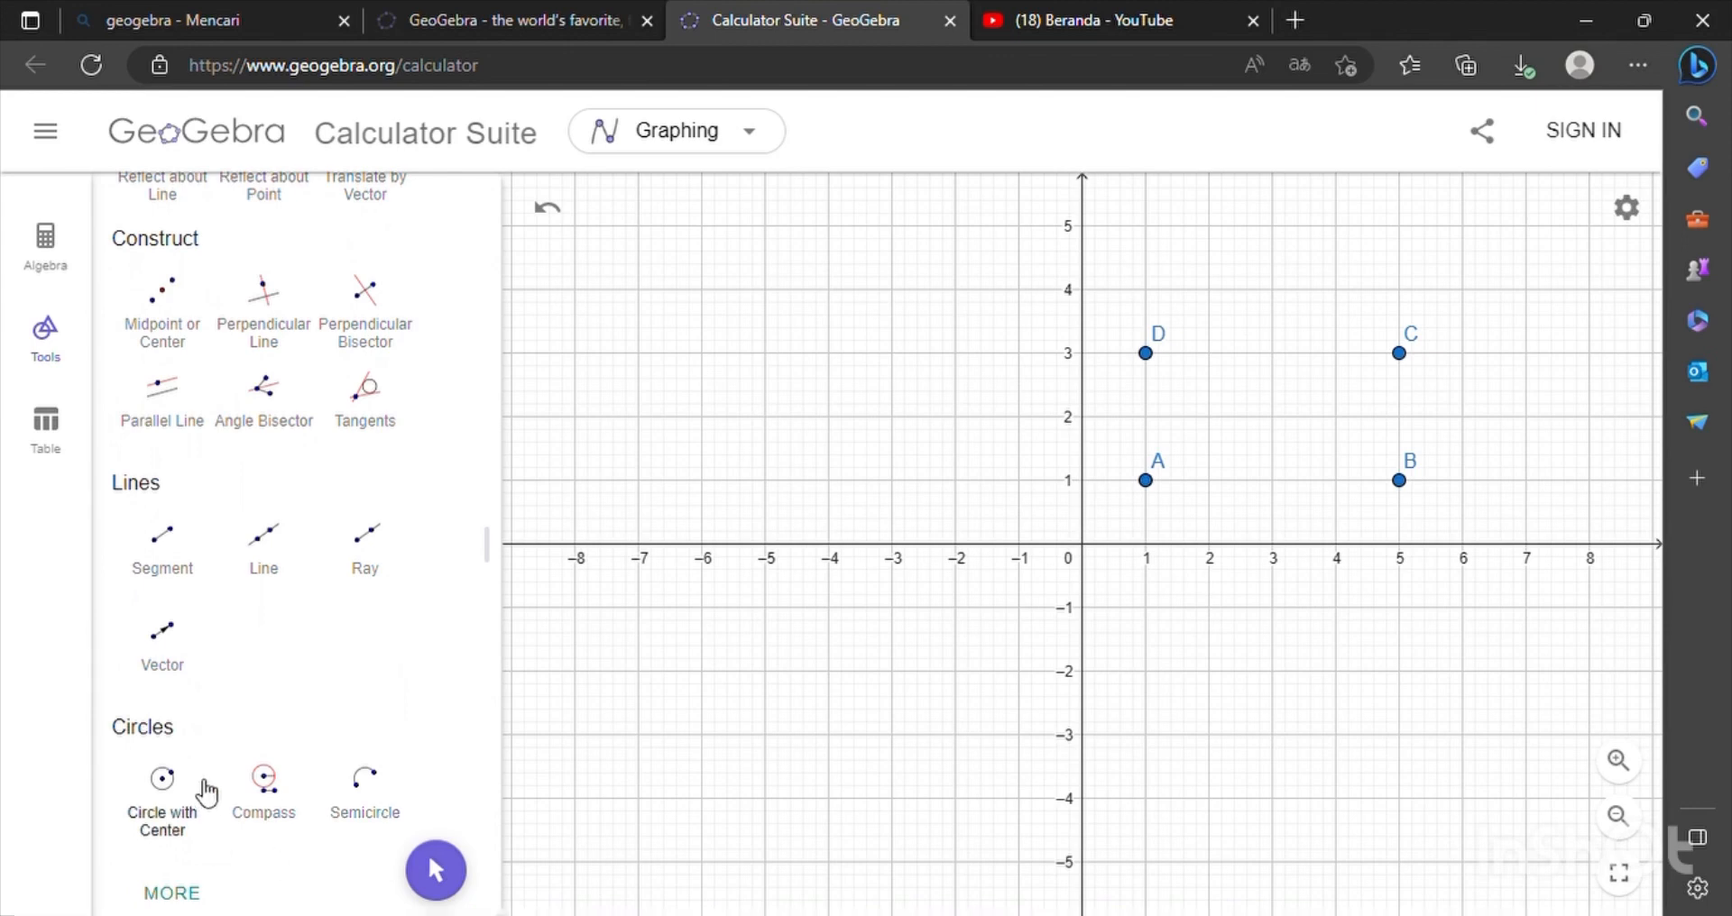
click(187, 902)
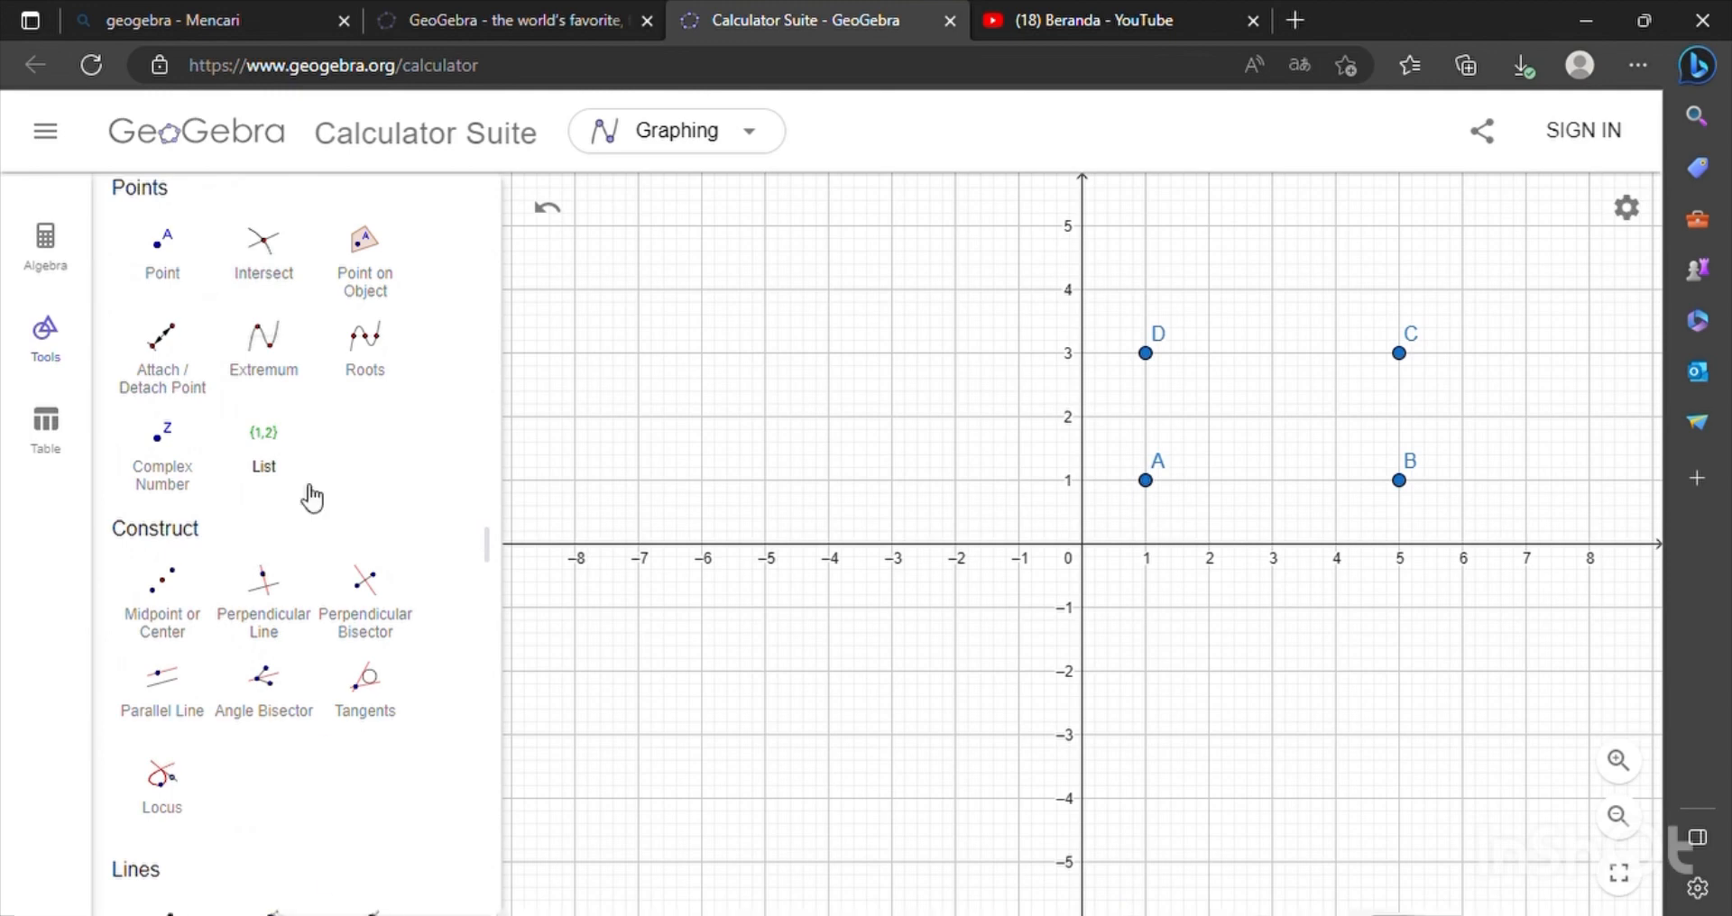
scroll(347, 852, up, 10)
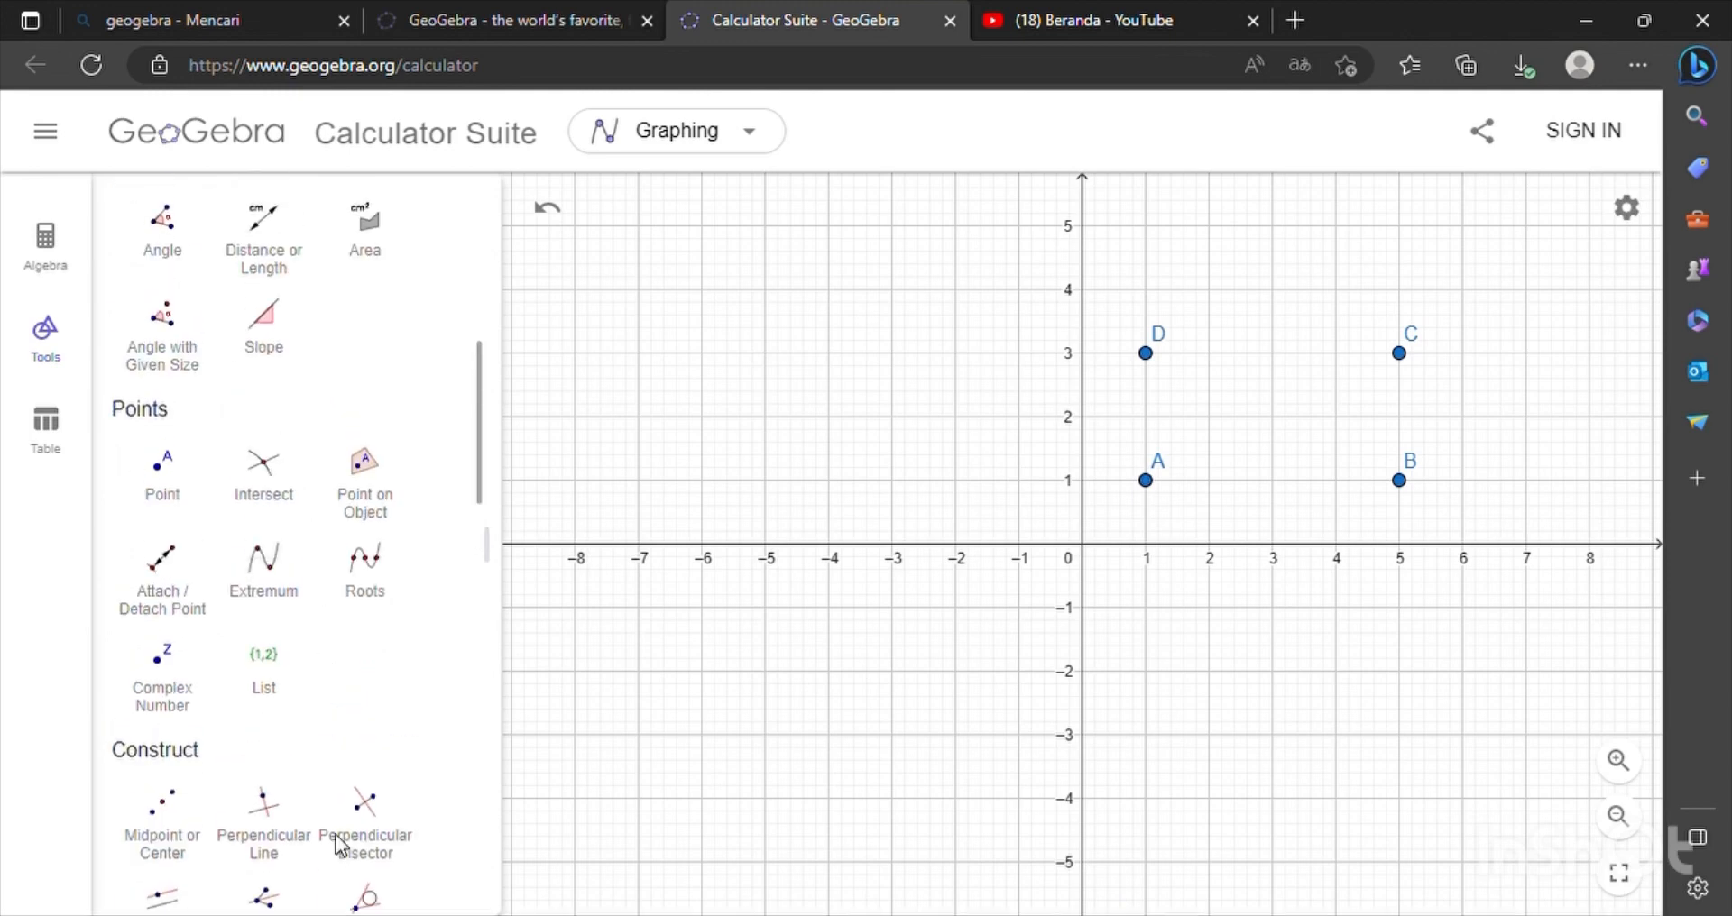
scroll(341, 845, up, 2)
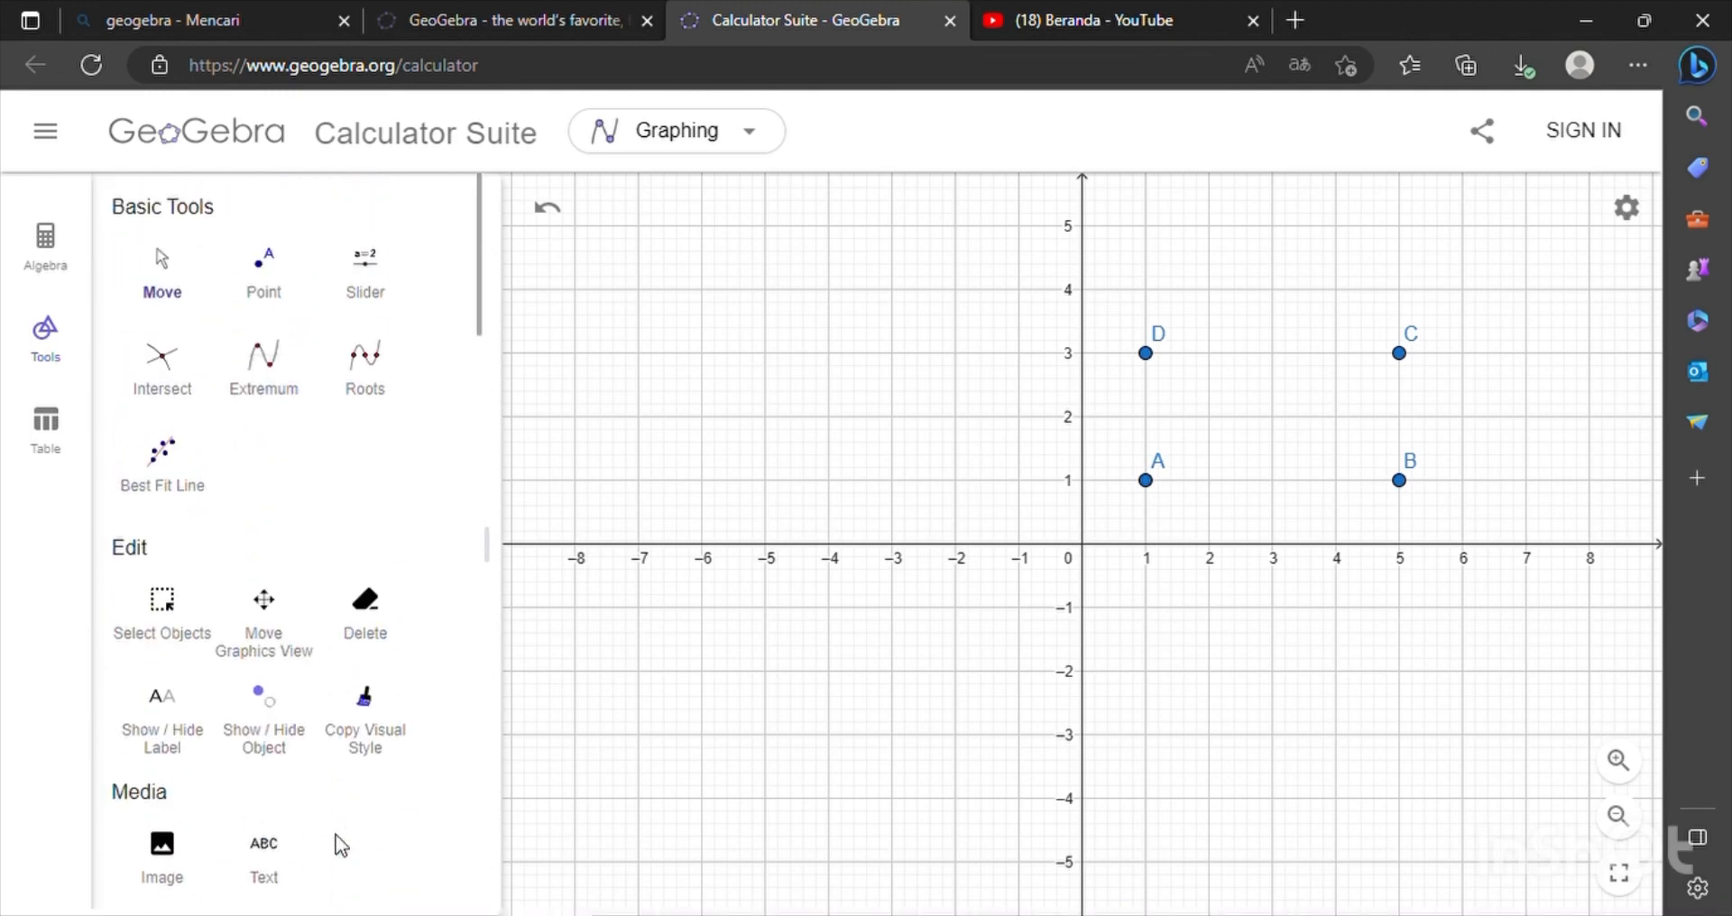
scroll(341, 845, down, 12)
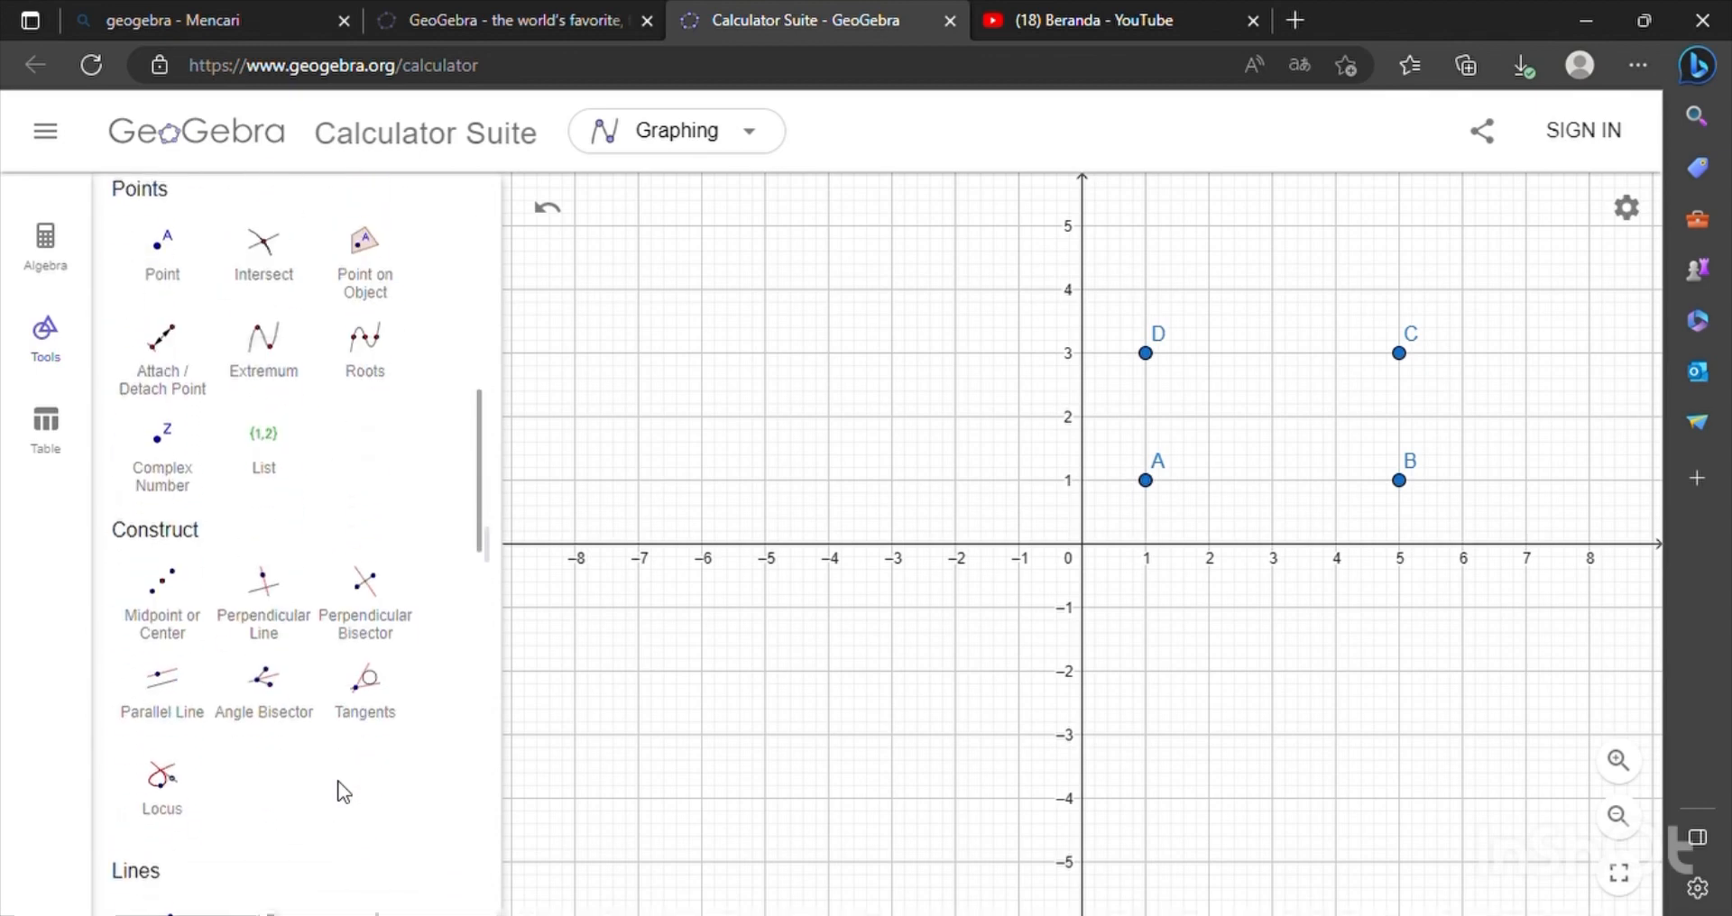
scroll(341, 791, down, 5)
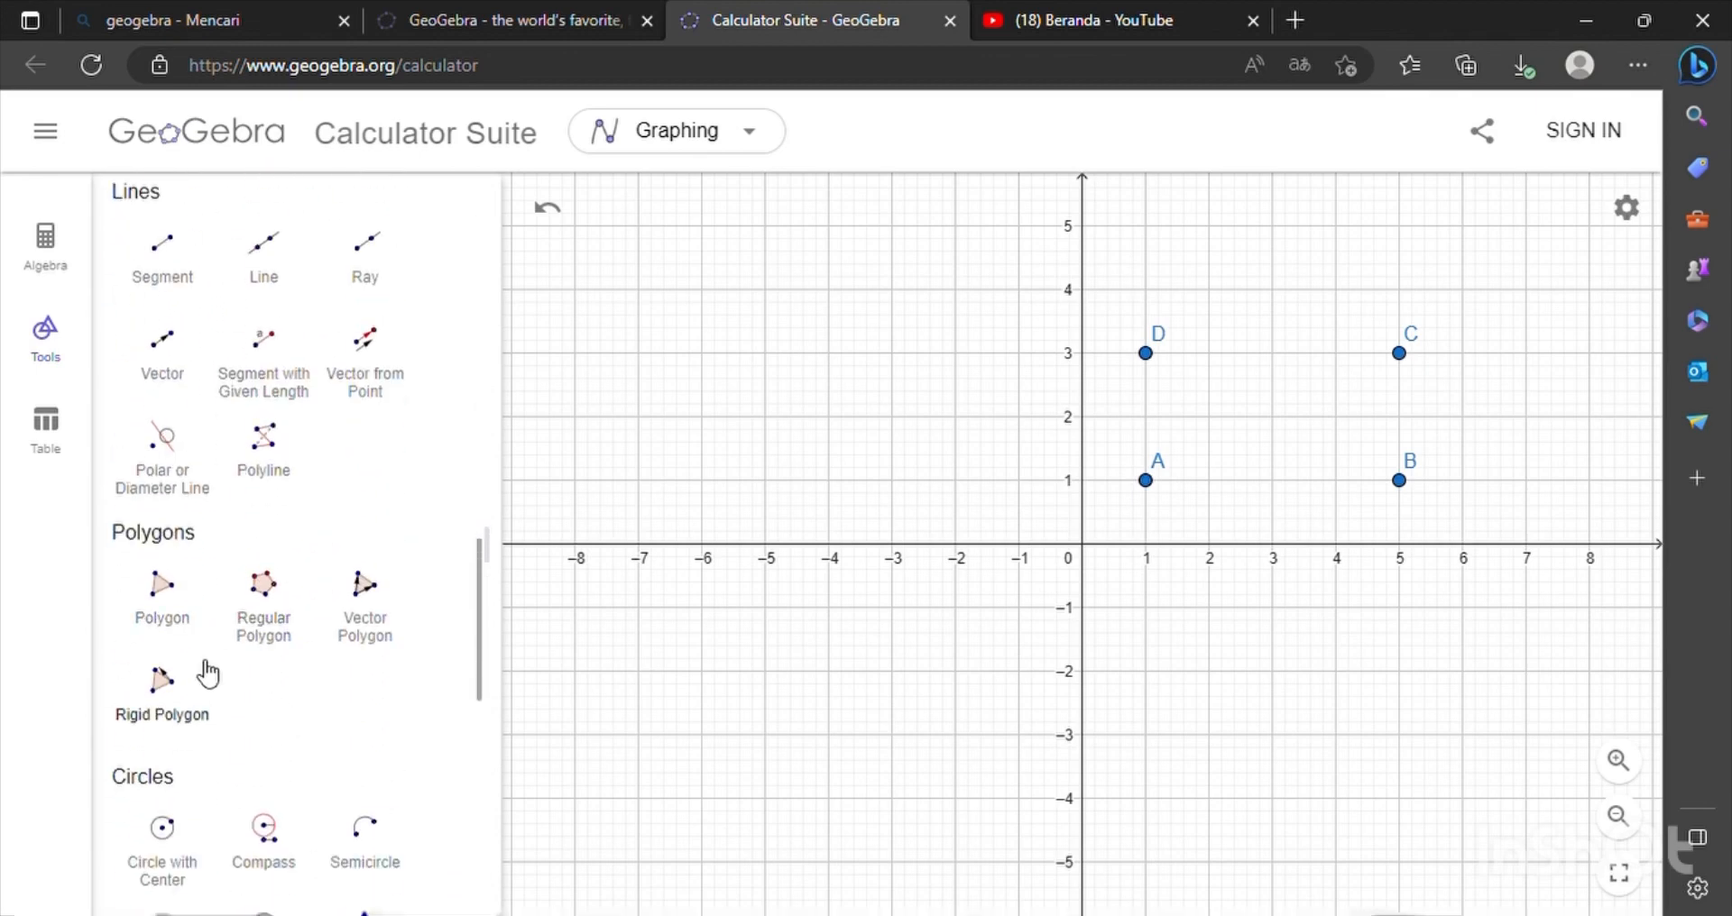
click(163, 614)
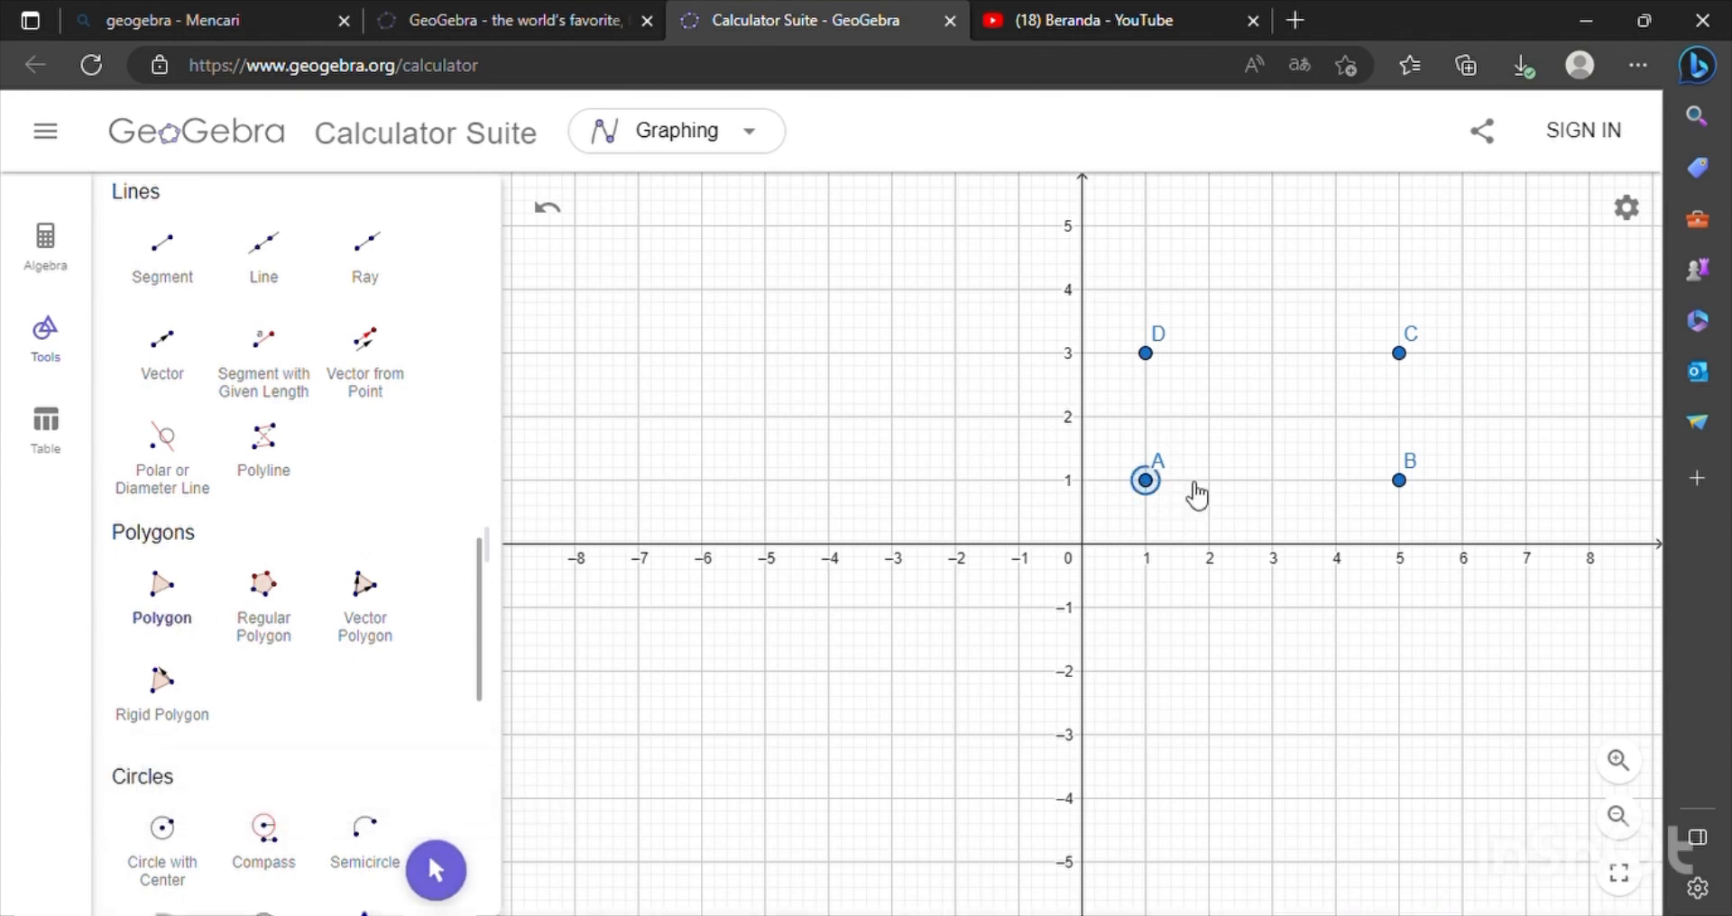
click(1404, 480)
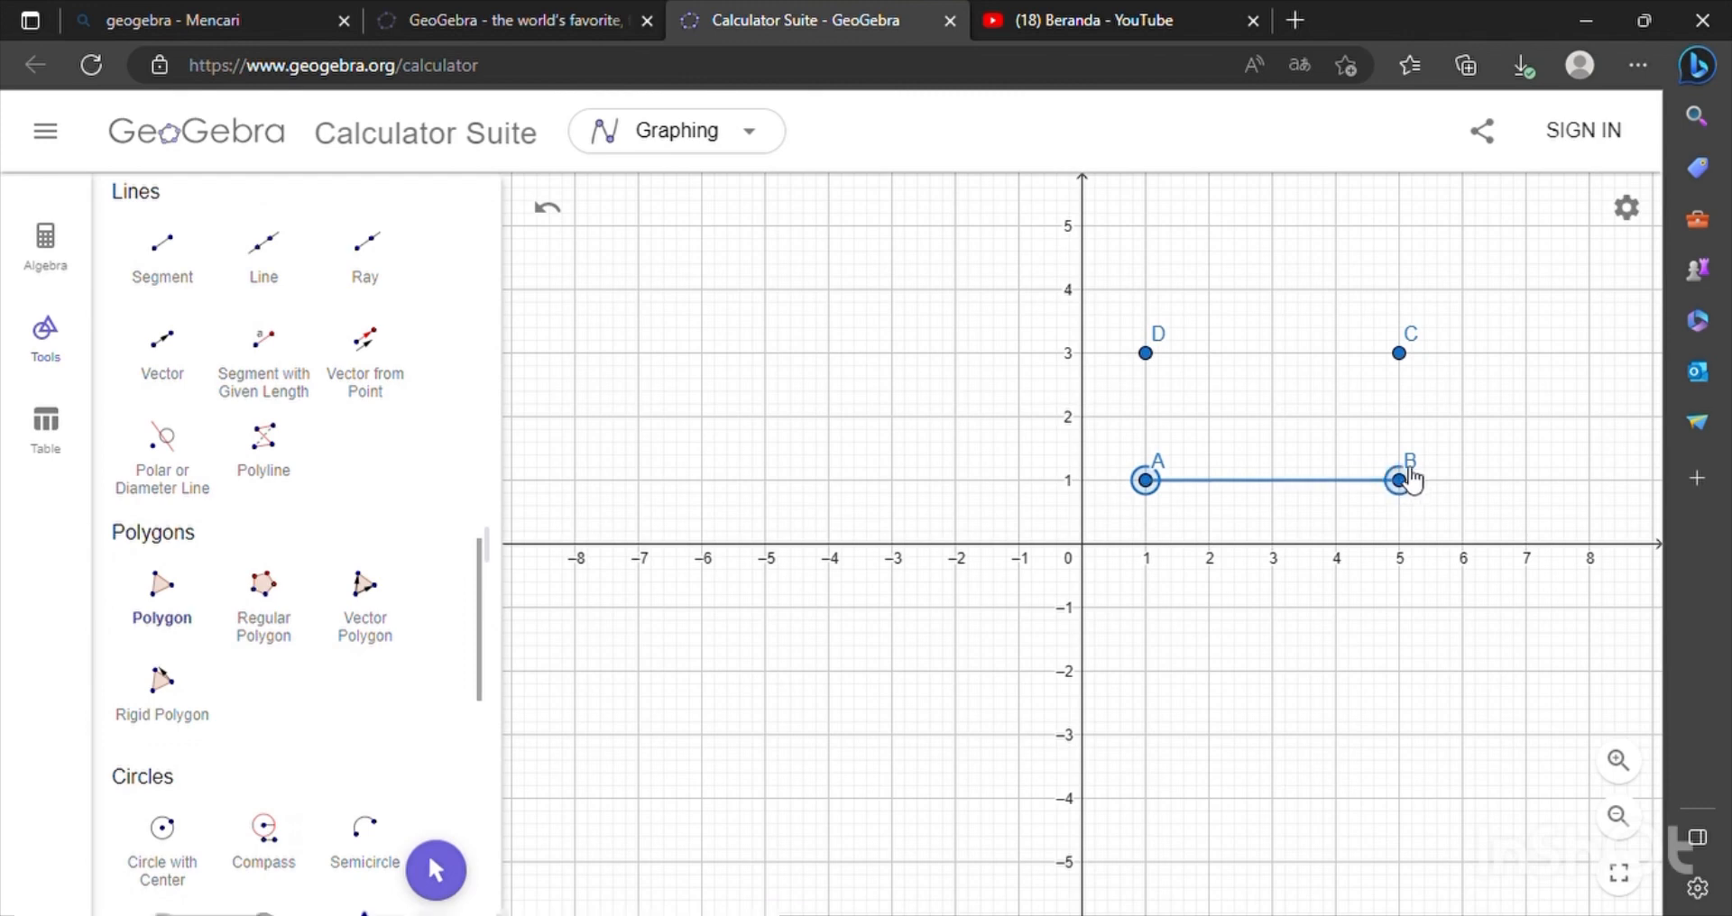
click(1397, 357)
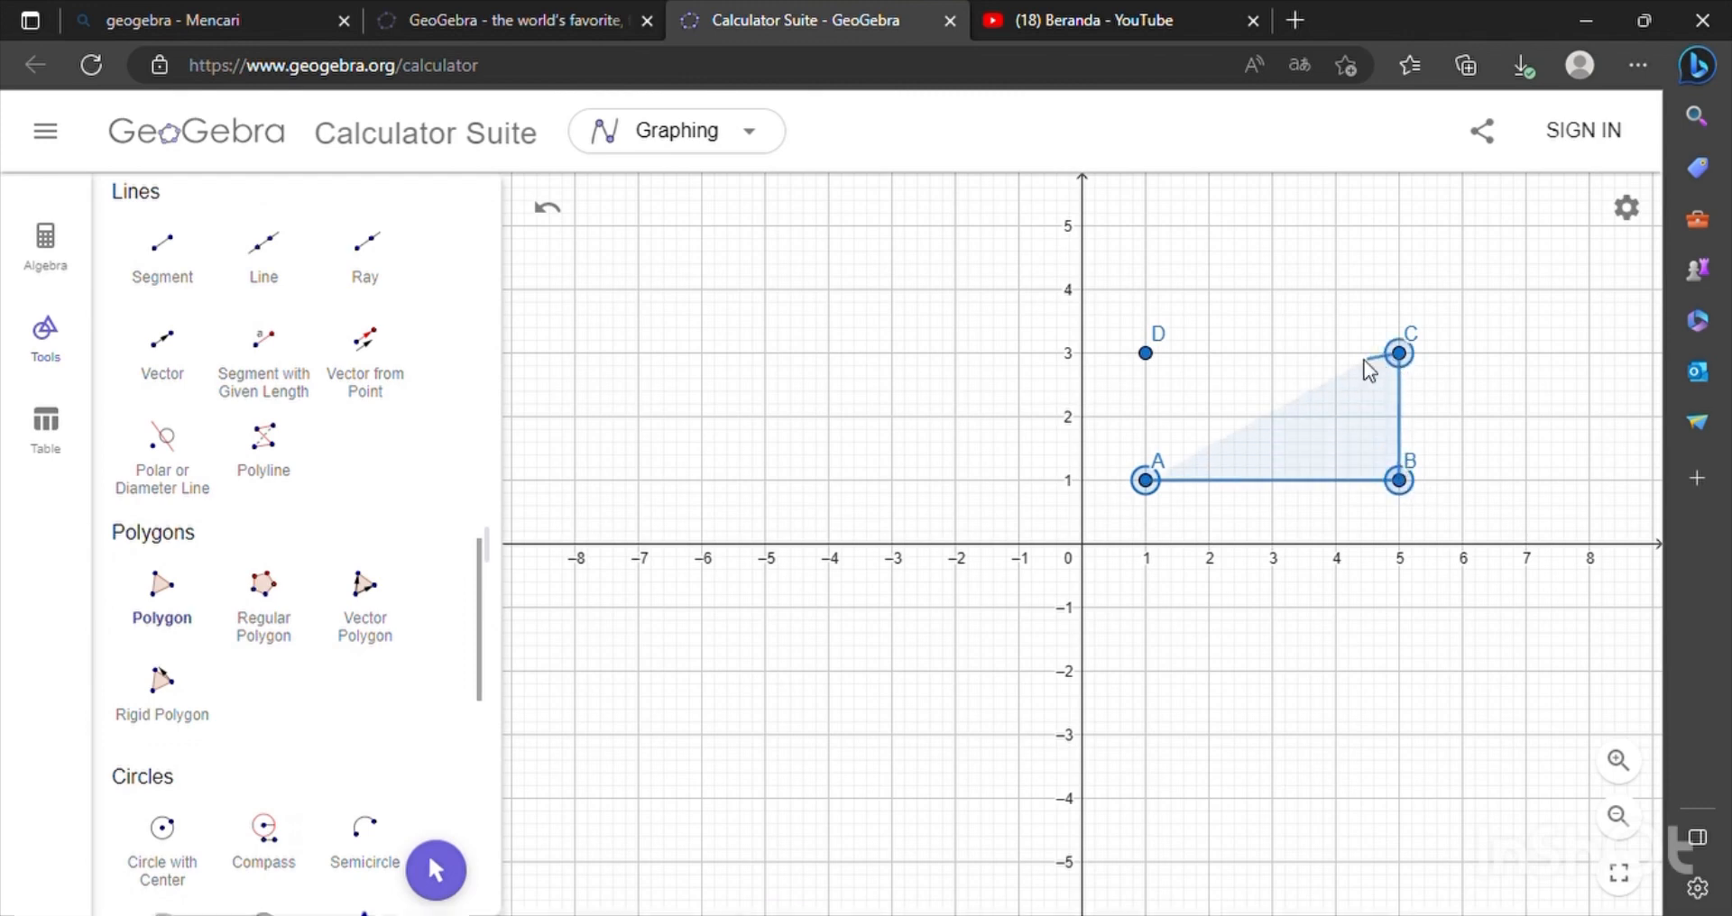
click(1145, 354)
click(1146, 479)
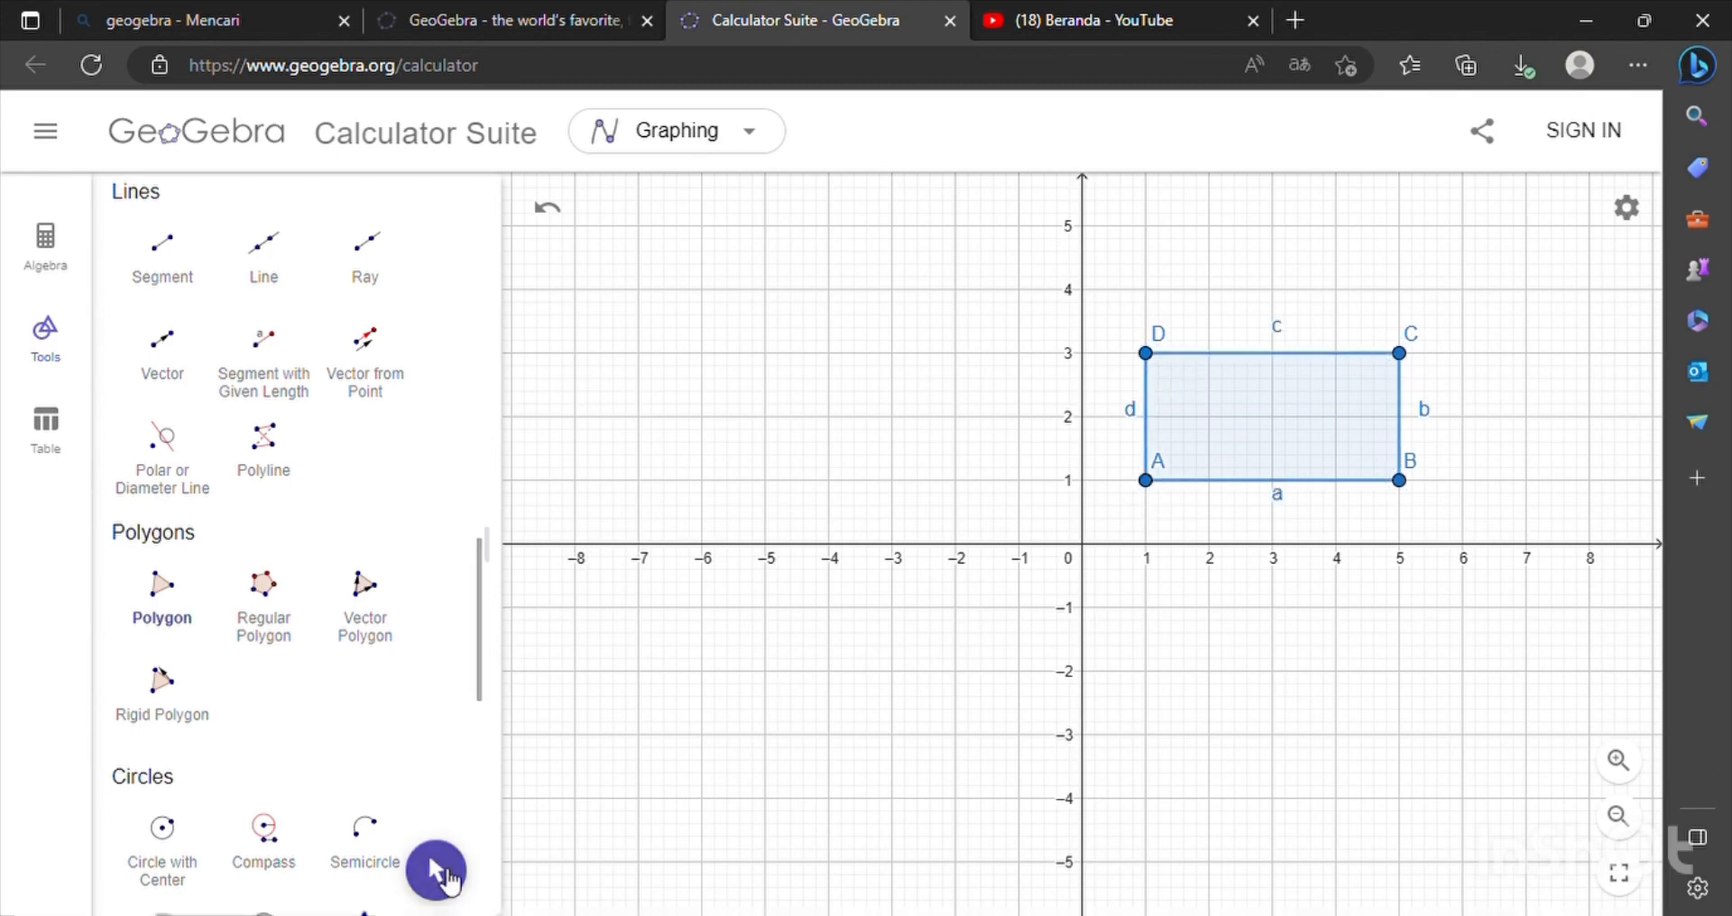
click(440, 871)
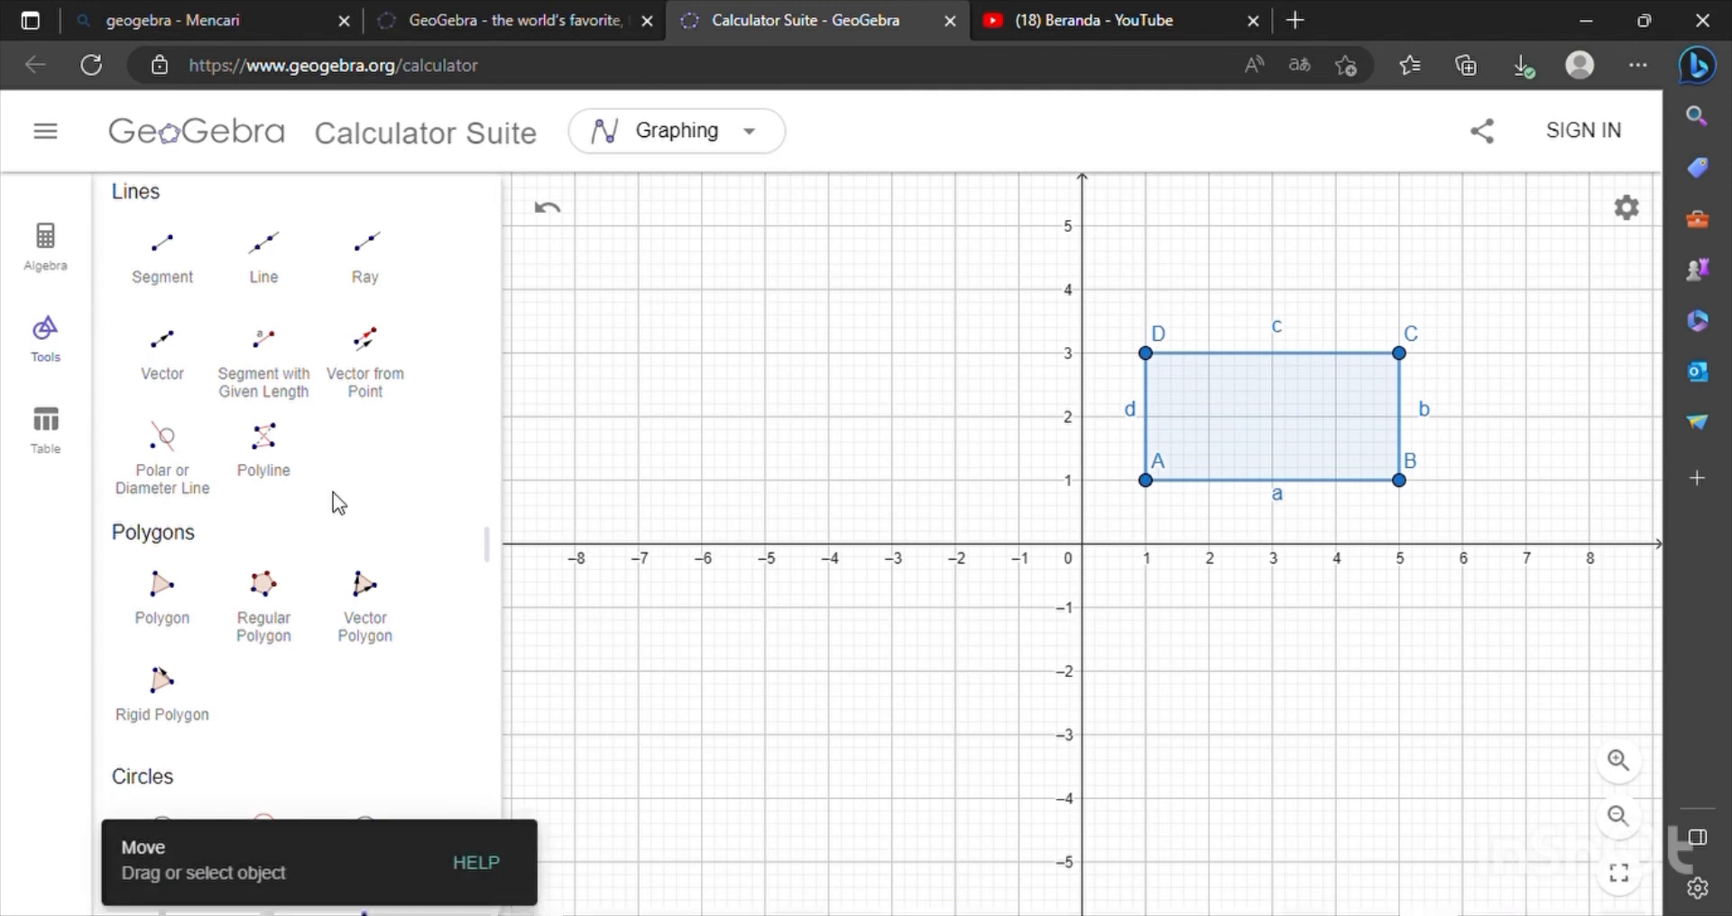
Step: Place a point at the origin (0, 0) as the centre of dilation
scroll(336, 502, down, 5)
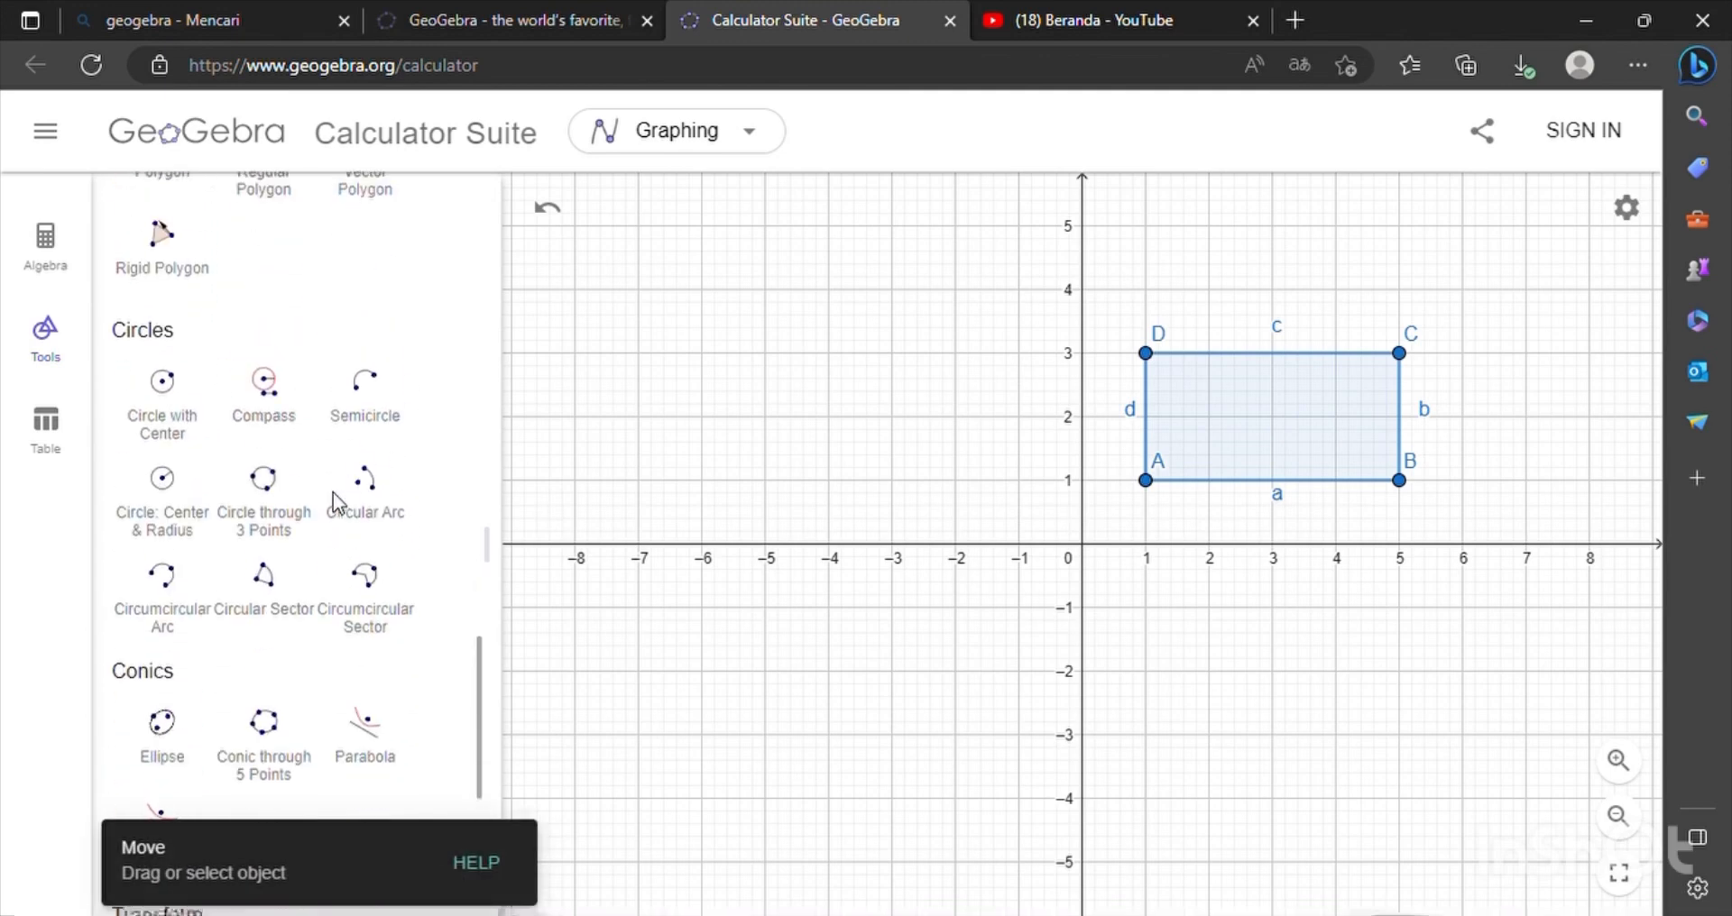
scroll(336, 502, up, 12)
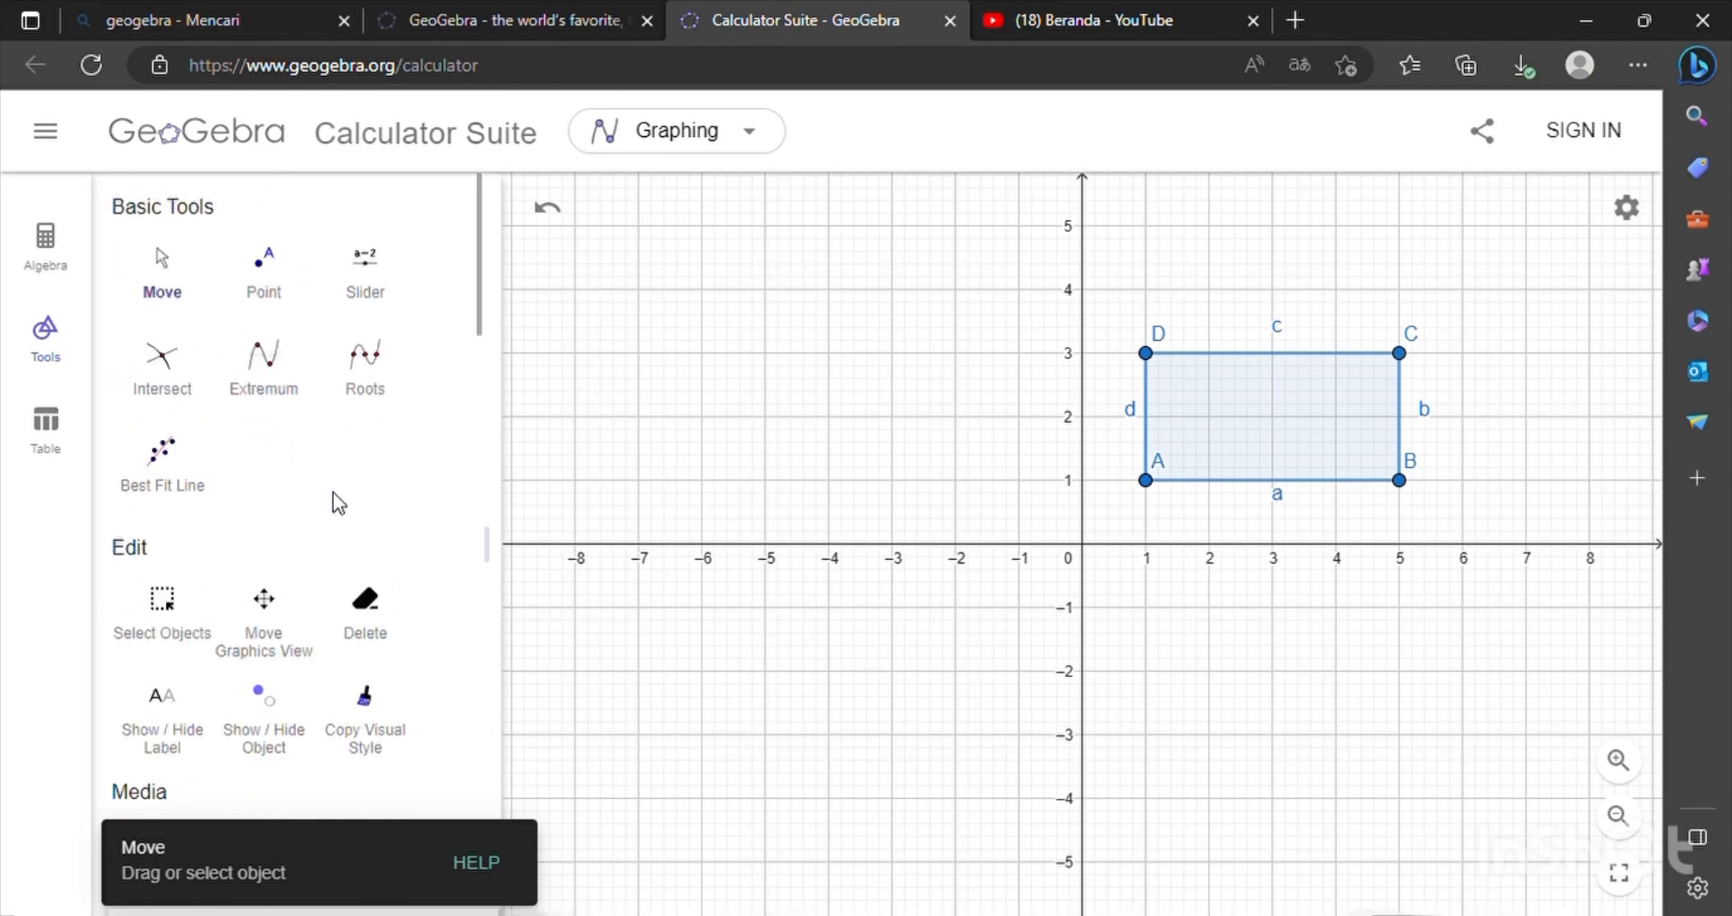
click(265, 287)
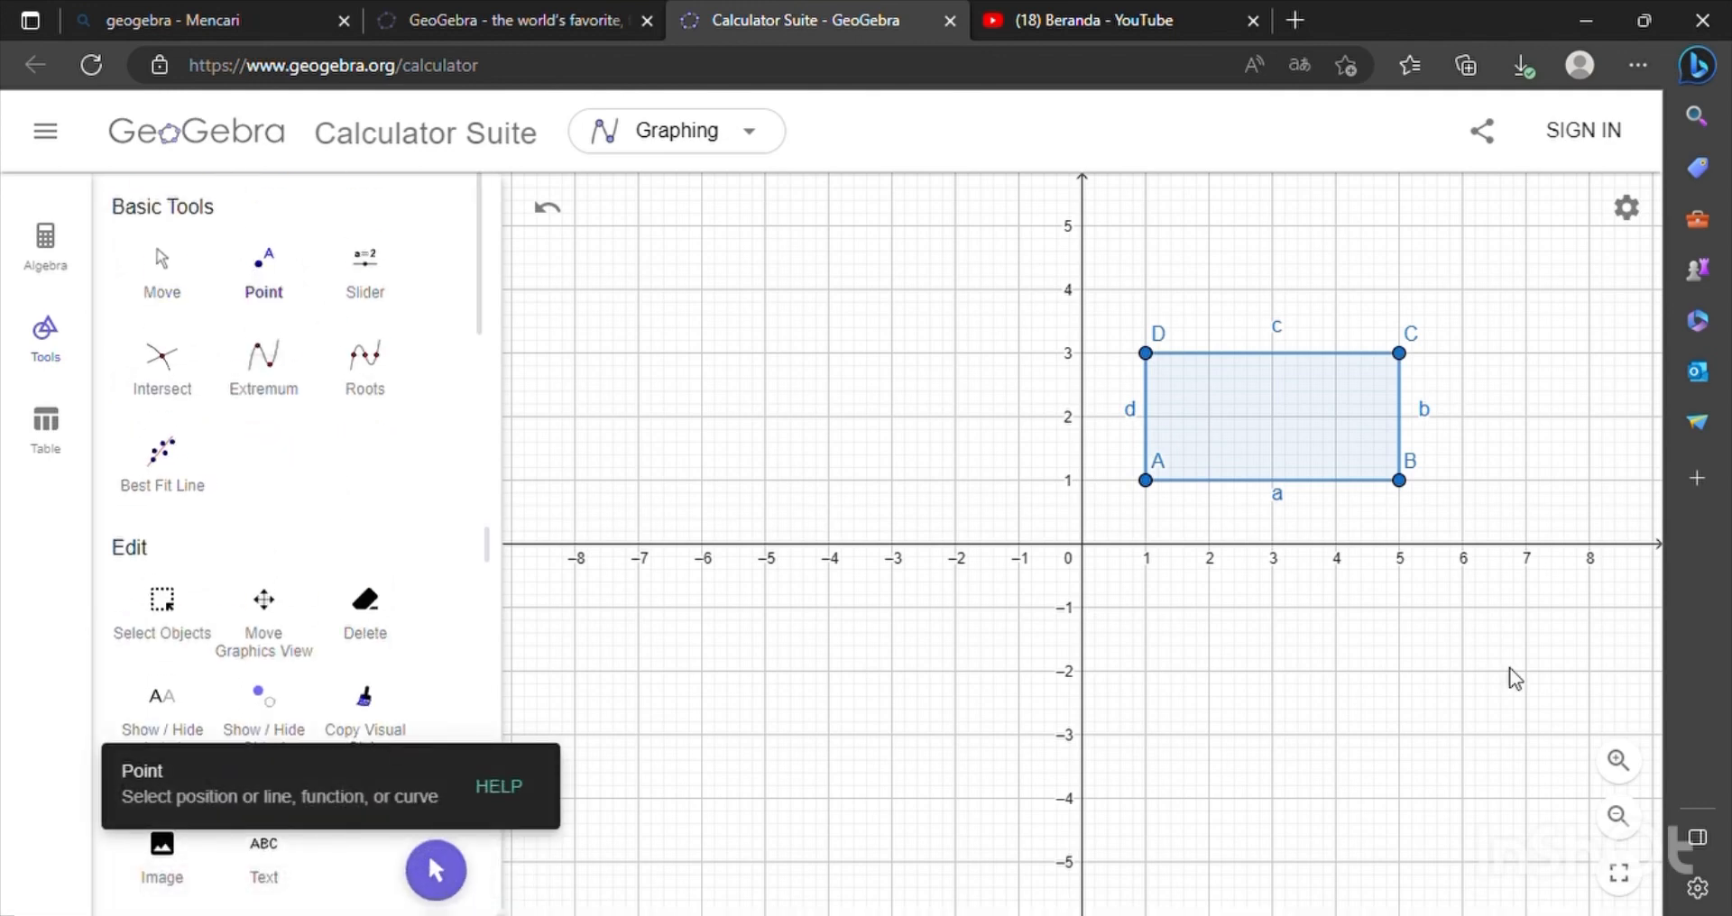
click(1084, 546)
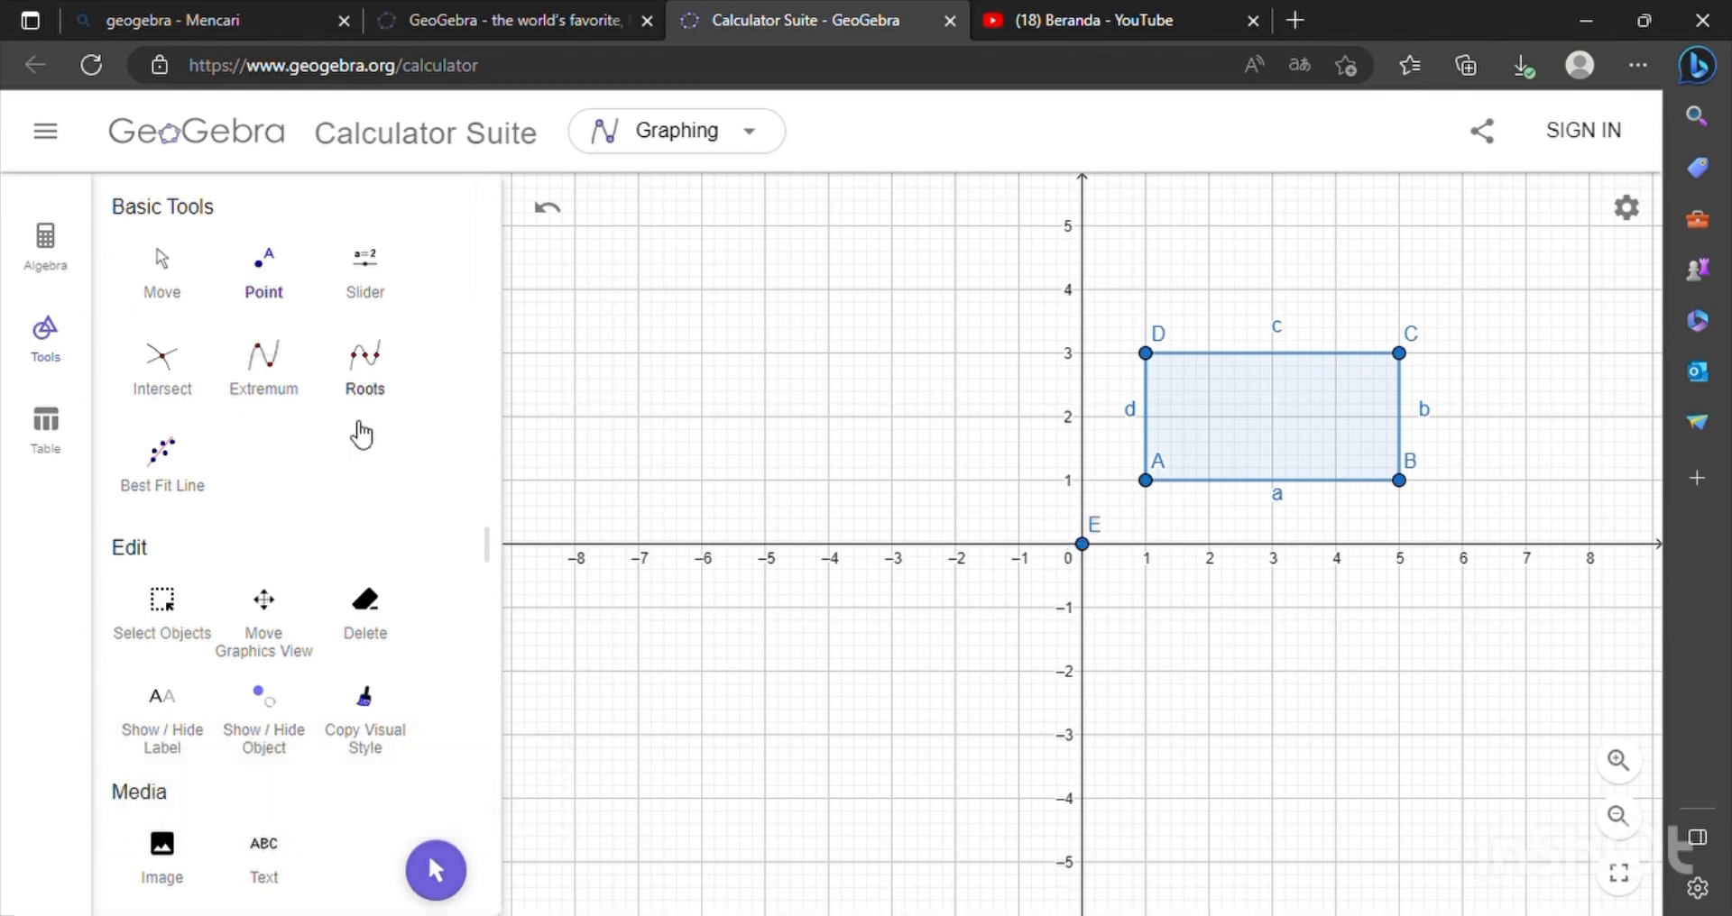
Step: Dilate the rectangle's vertex A from the point at the origin by a factor of 2
scroll(424, 649, down, 8)
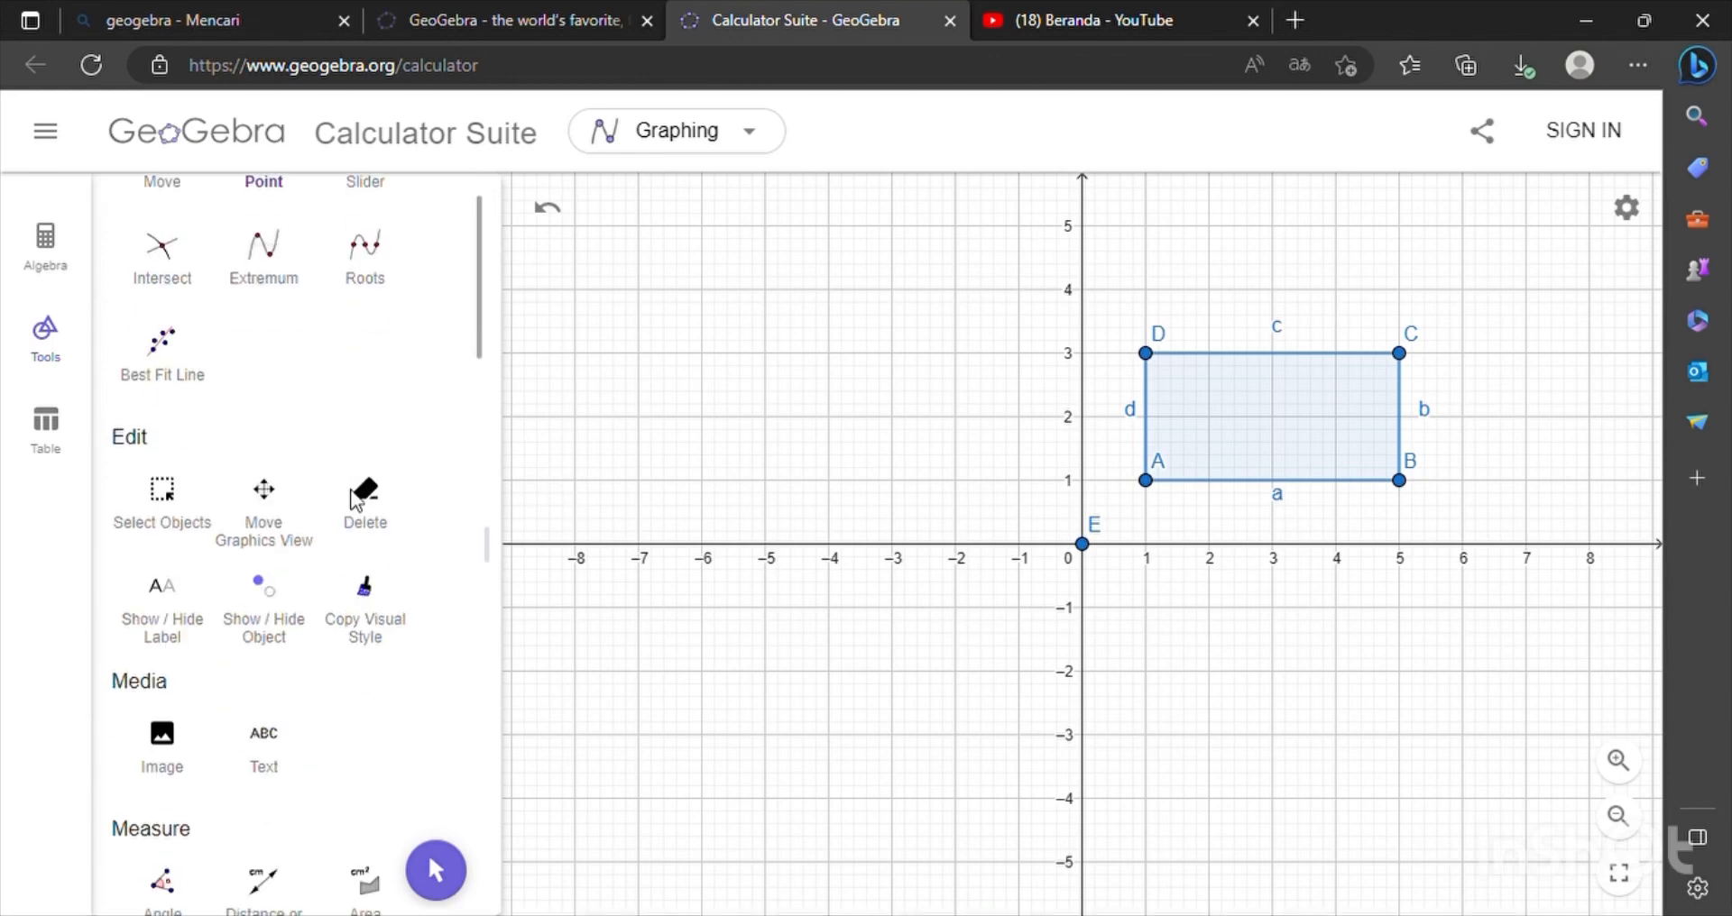
scroll(360, 501, down, 9)
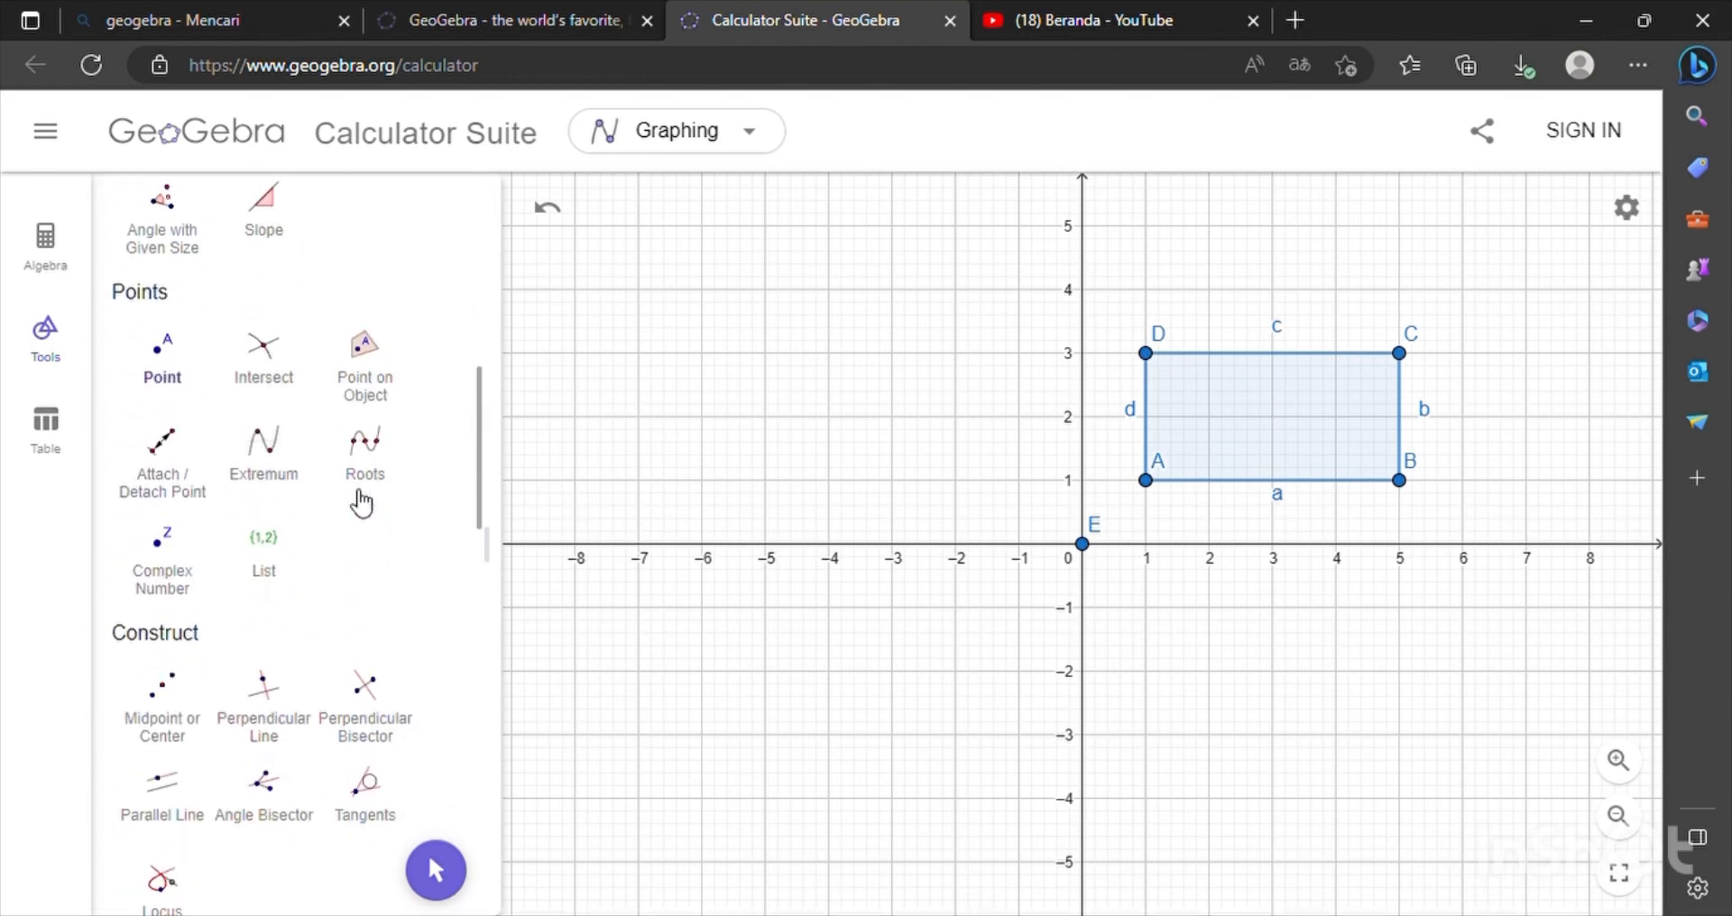
scroll(363, 501, down, 10)
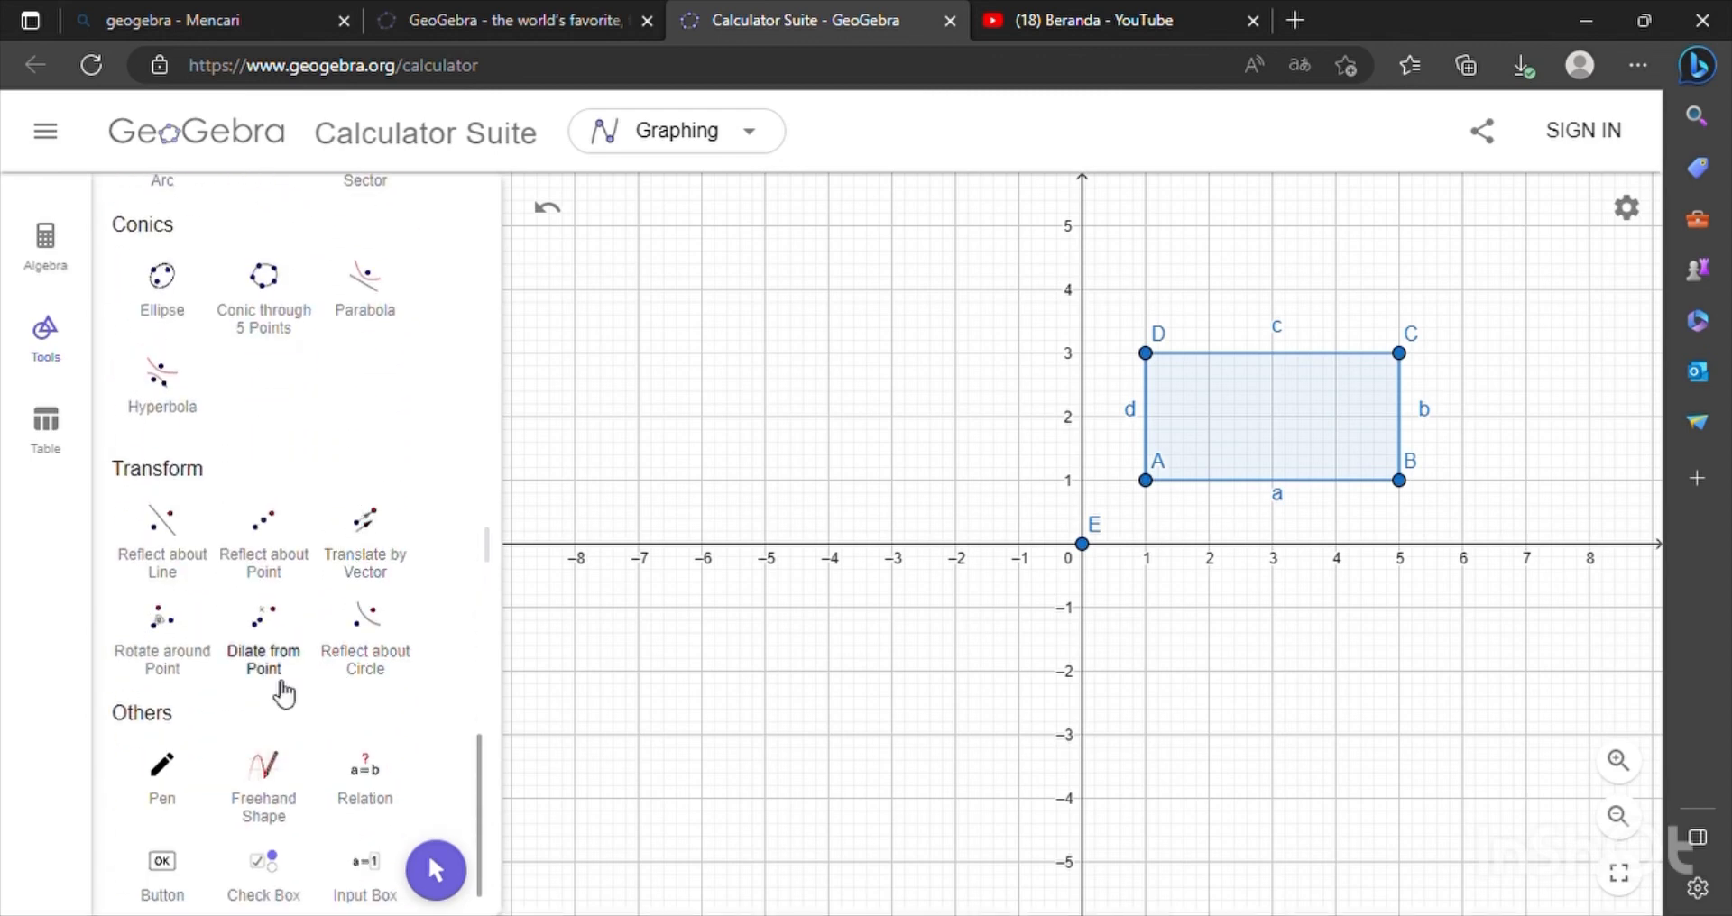
click(263, 631)
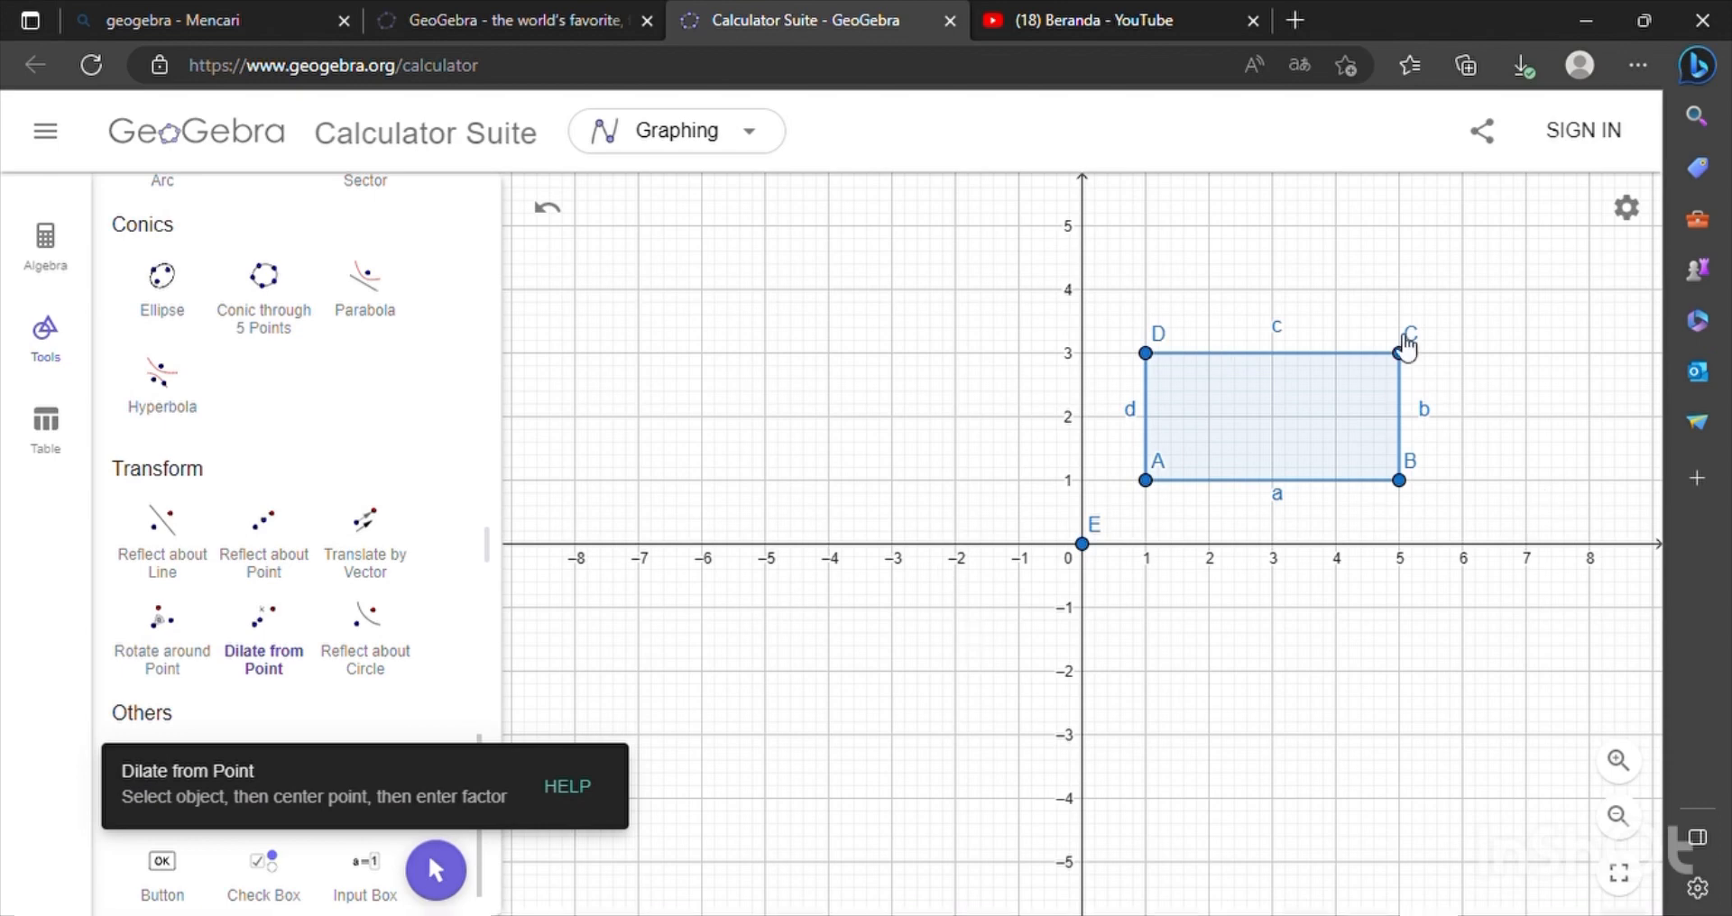
click(1157, 499)
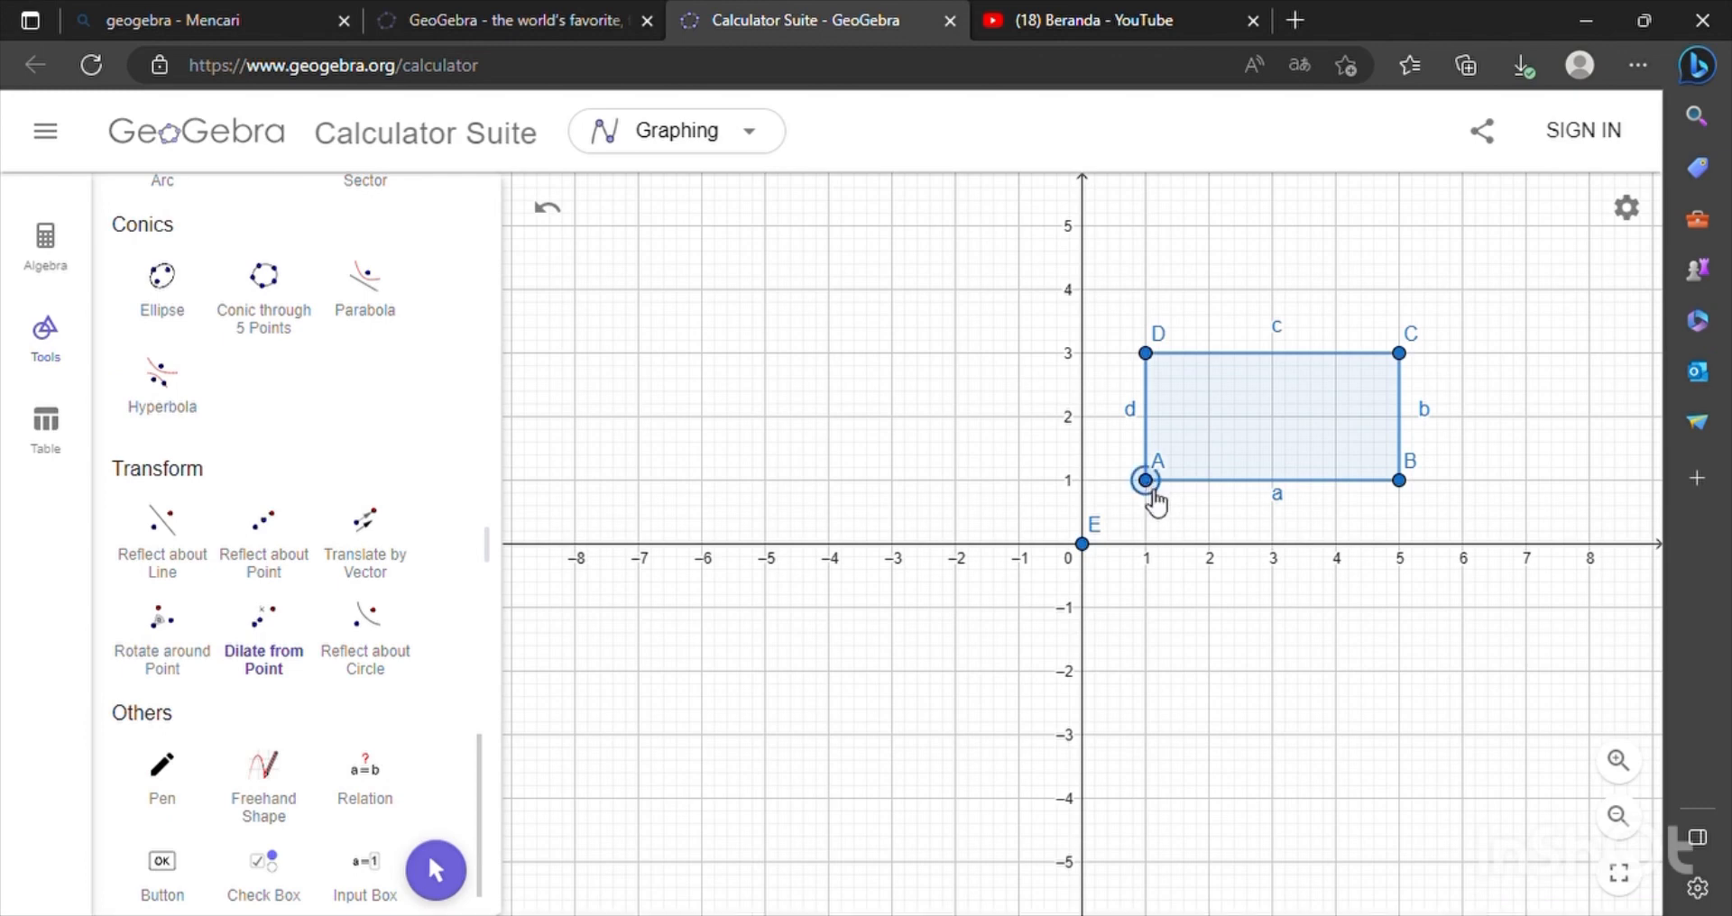
click(1092, 546)
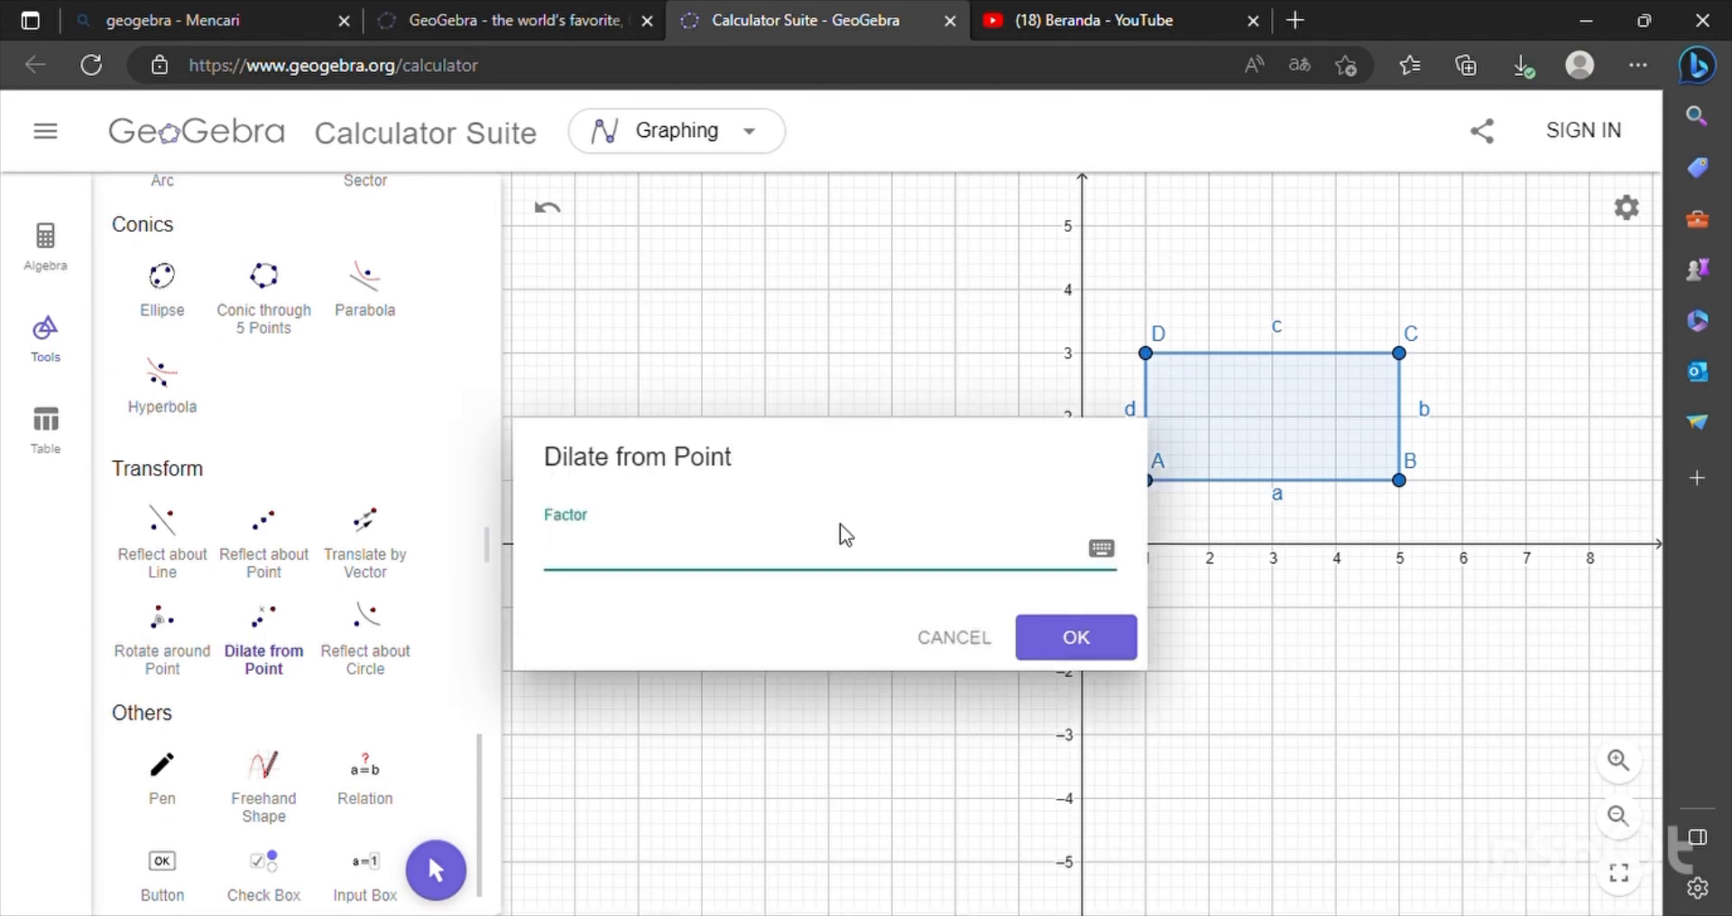
text(2)
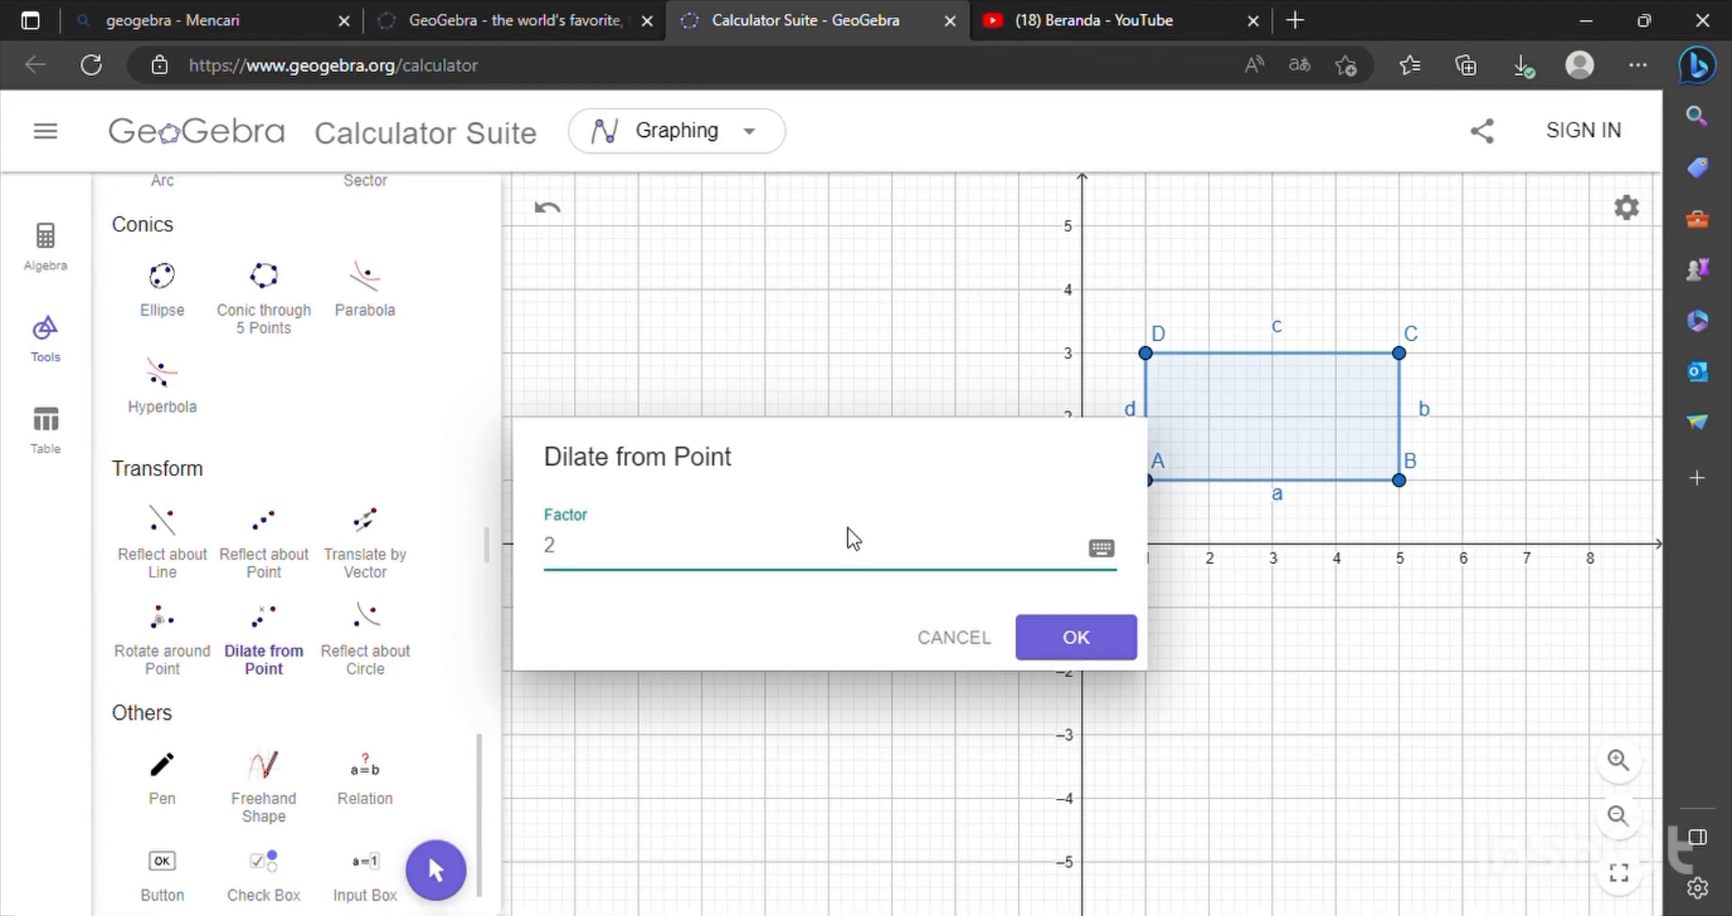
click(1078, 638)
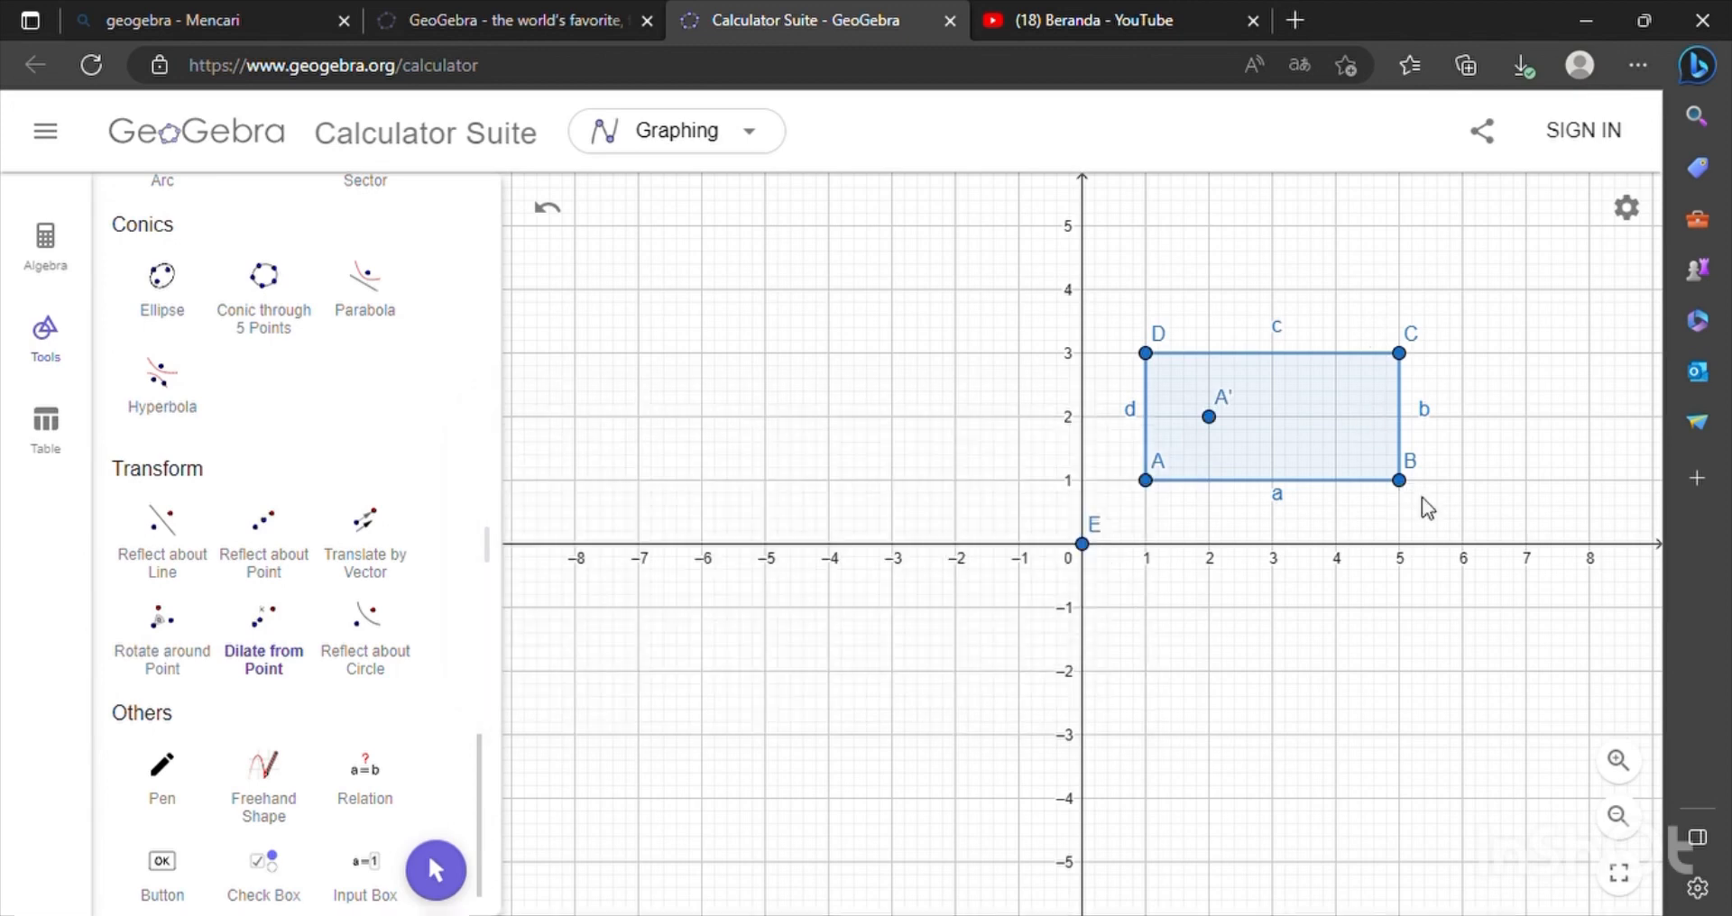
Step: Dilate vertex B from the point at the origin, using a factor of 2
click(1399, 480)
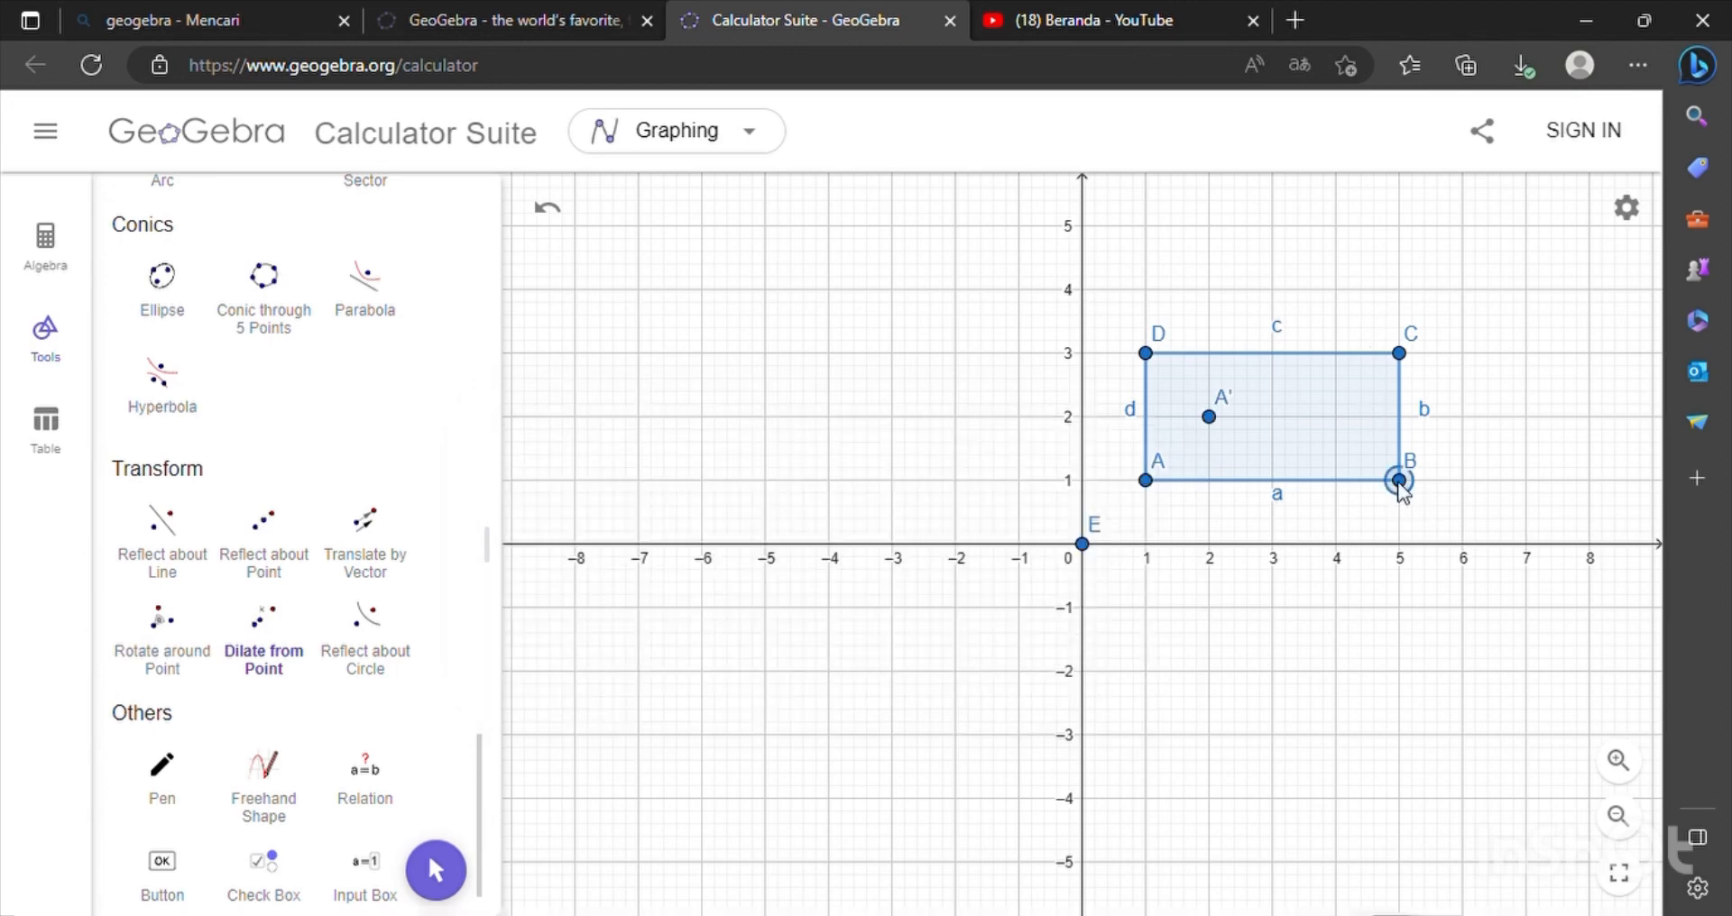
click(1083, 546)
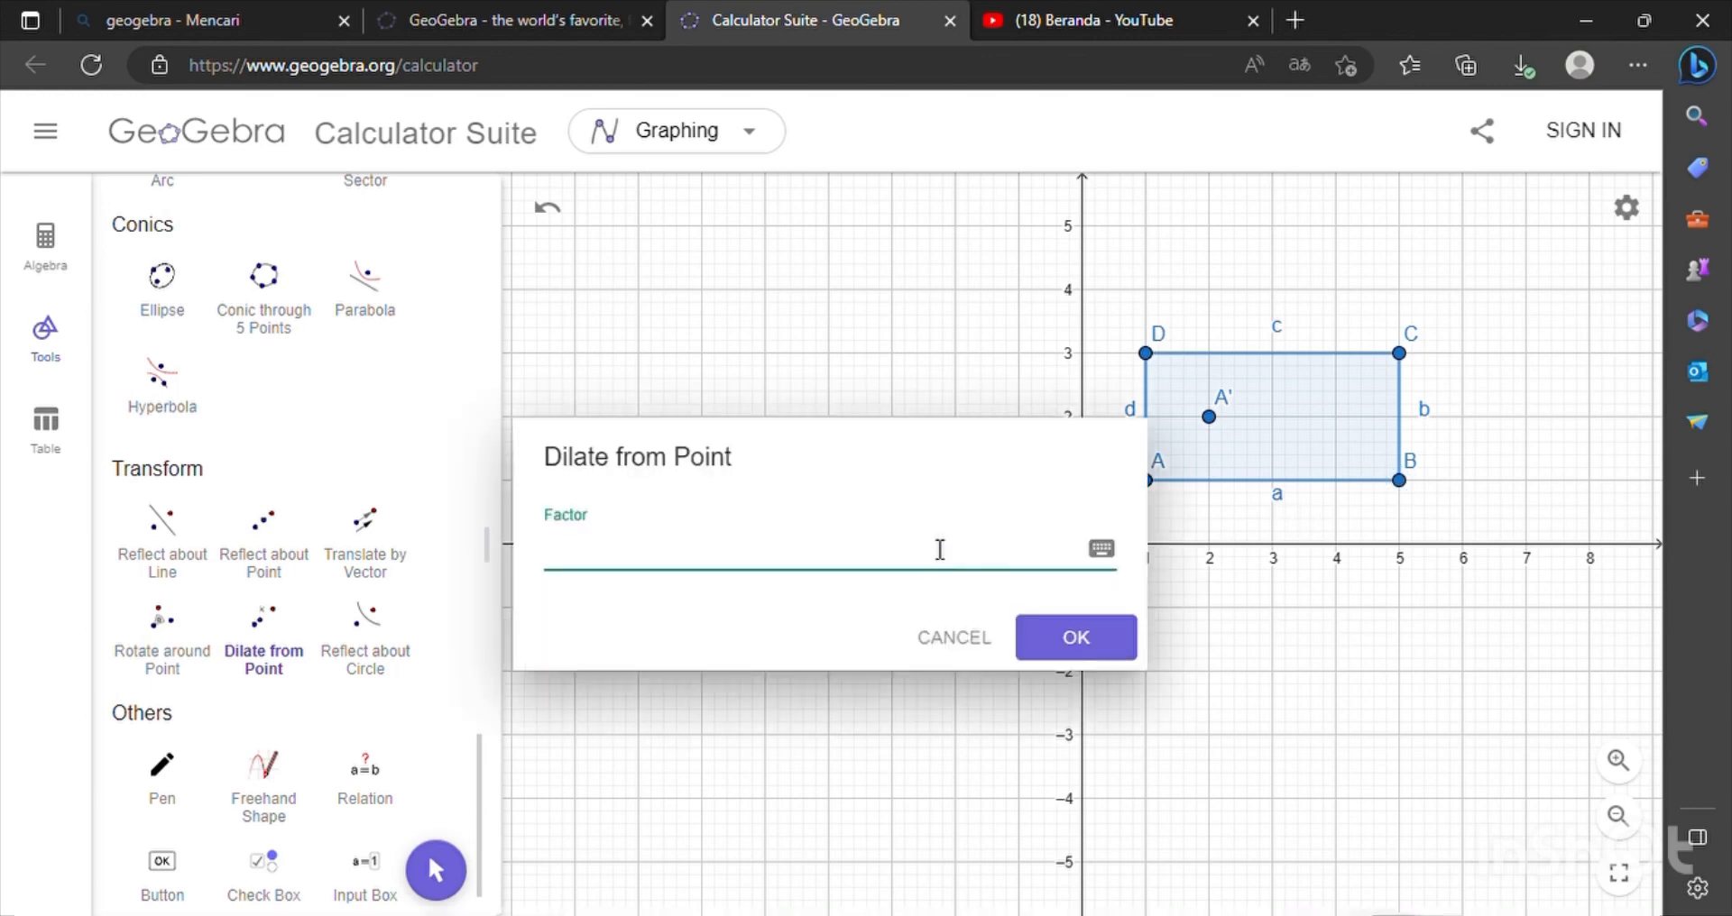
text(2)
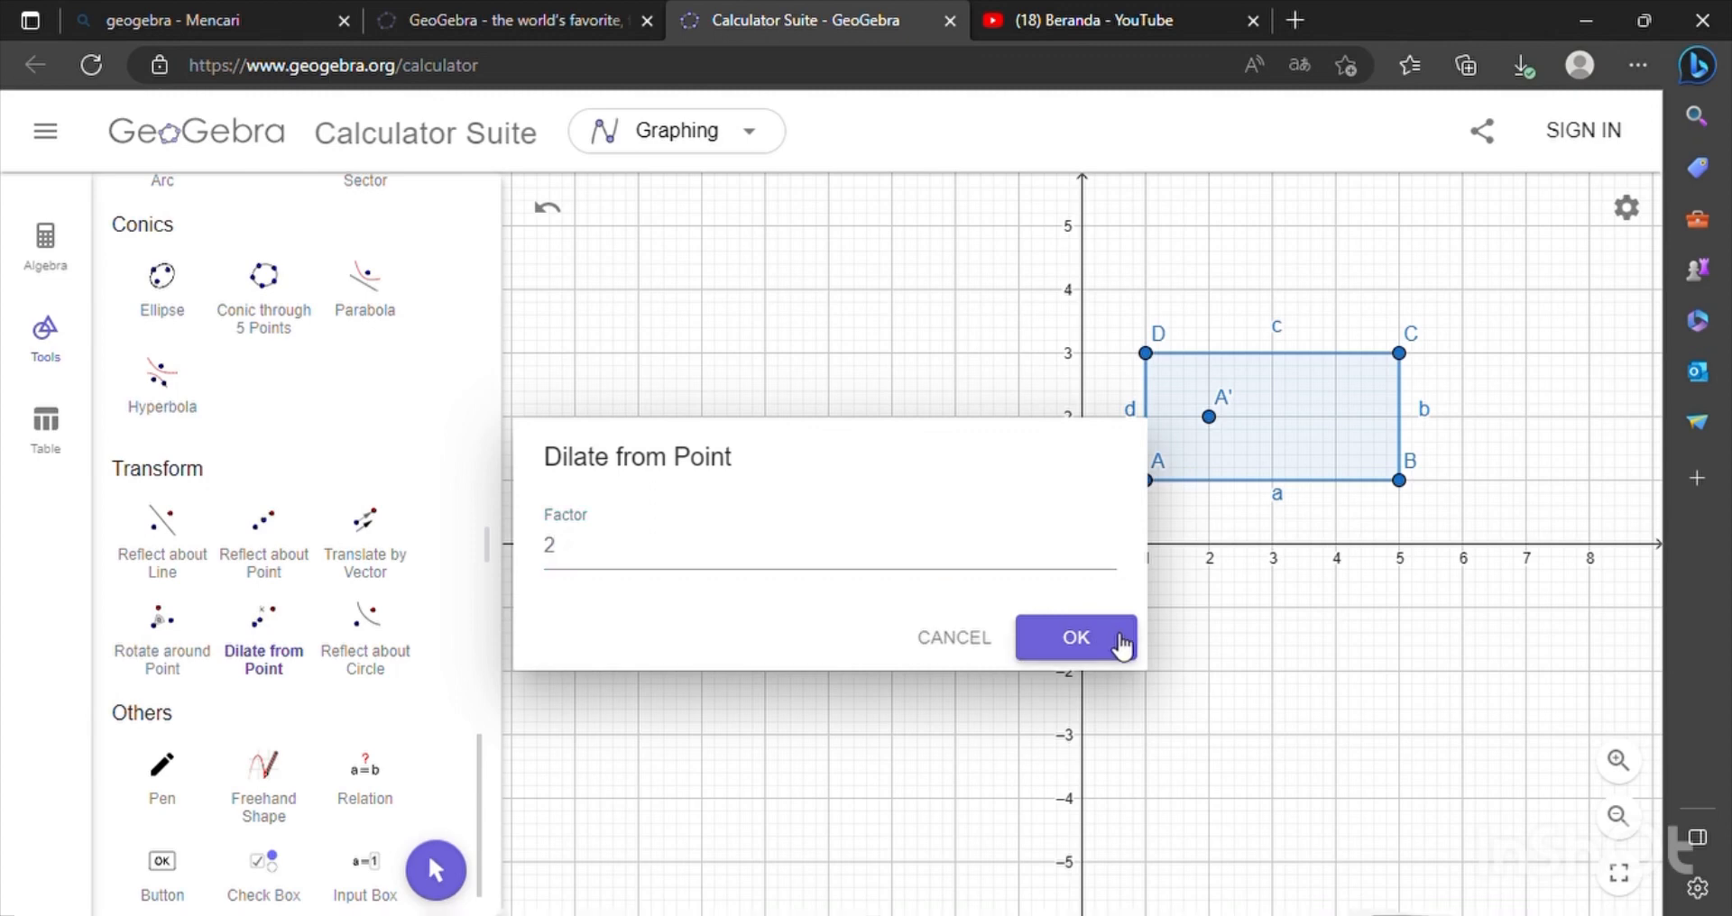
click(1119, 644)
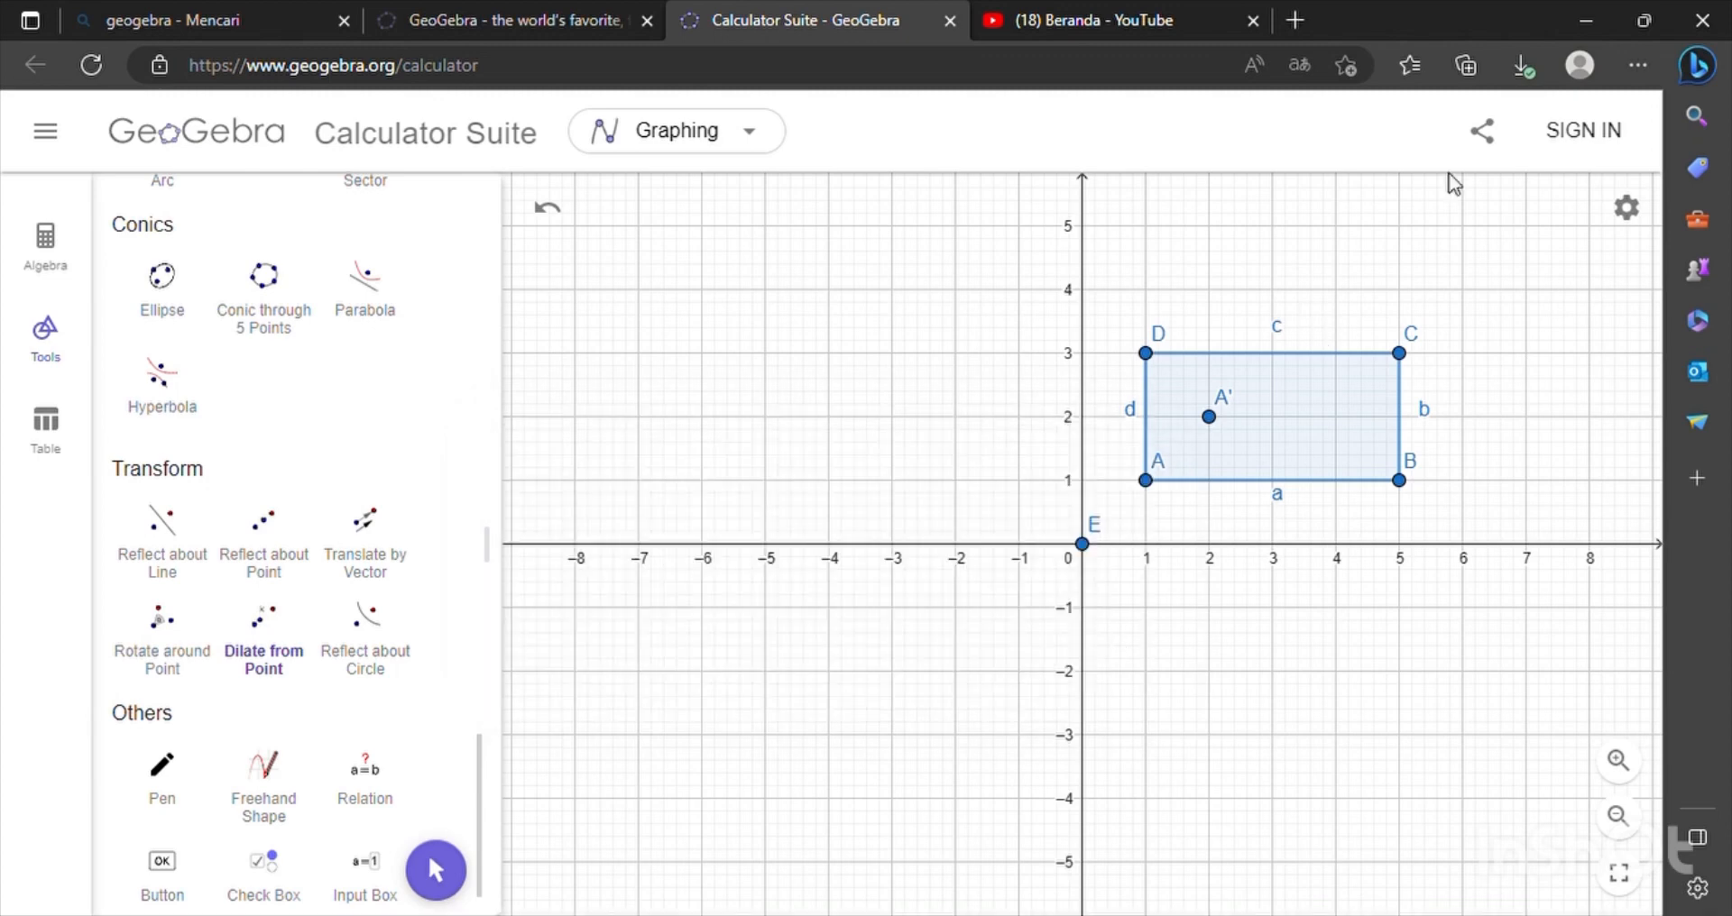
Step: Dilate vertex C of the rectangle from the point at the origin by a factor of 2
click(1398, 354)
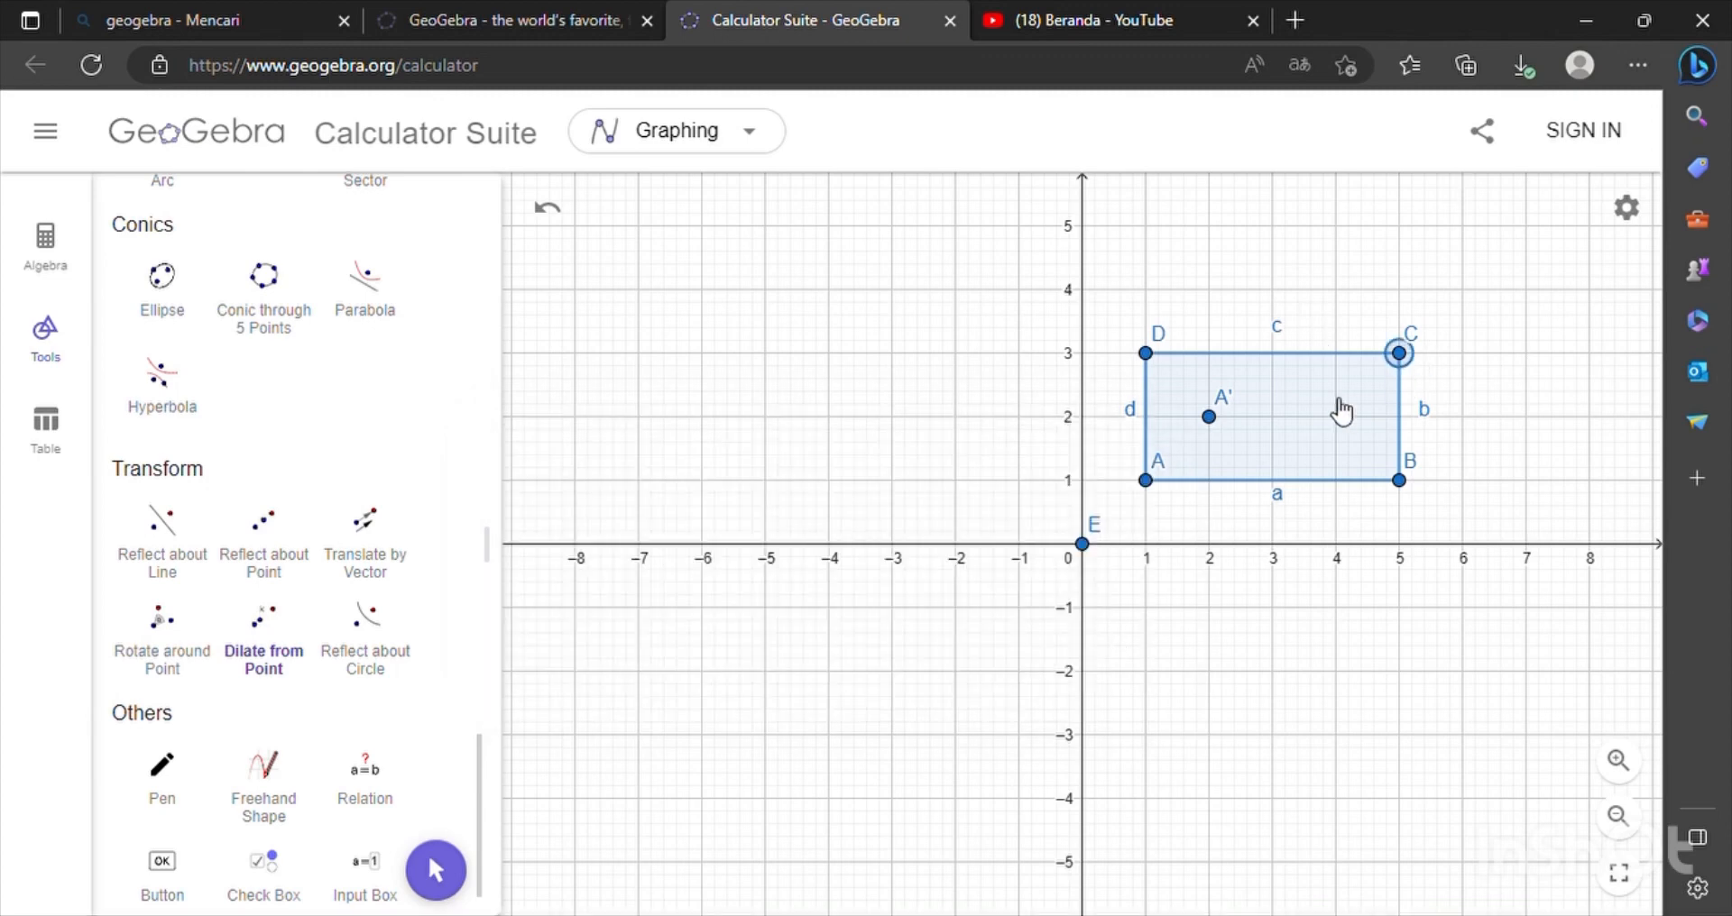
click(1085, 547)
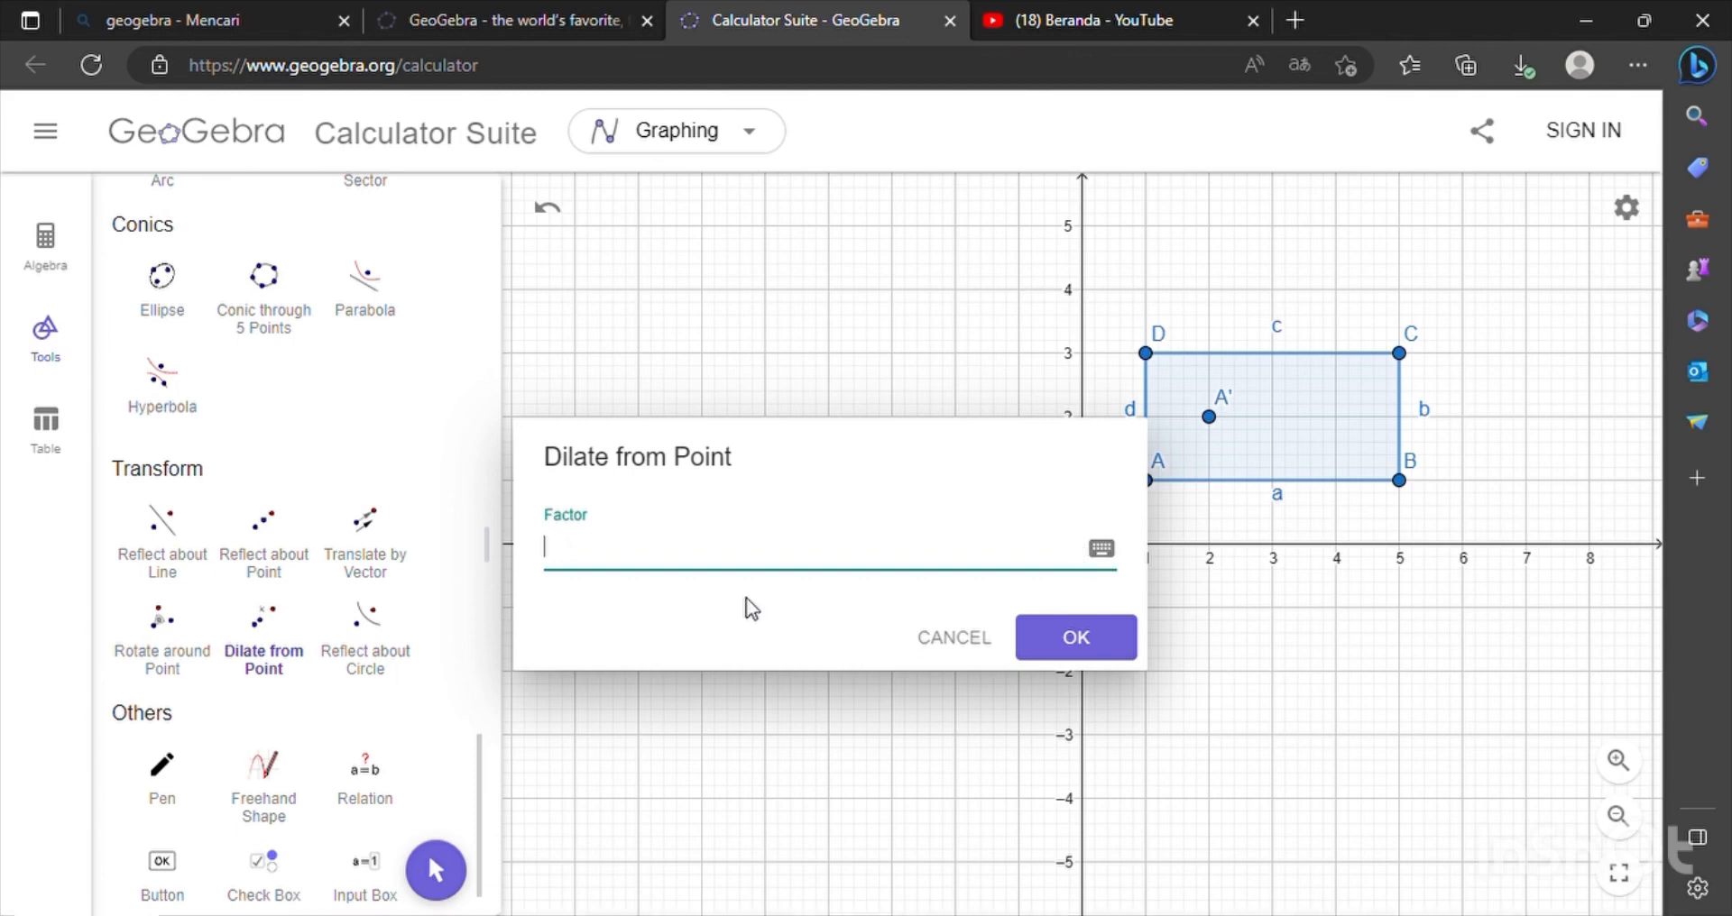
click(1102, 650)
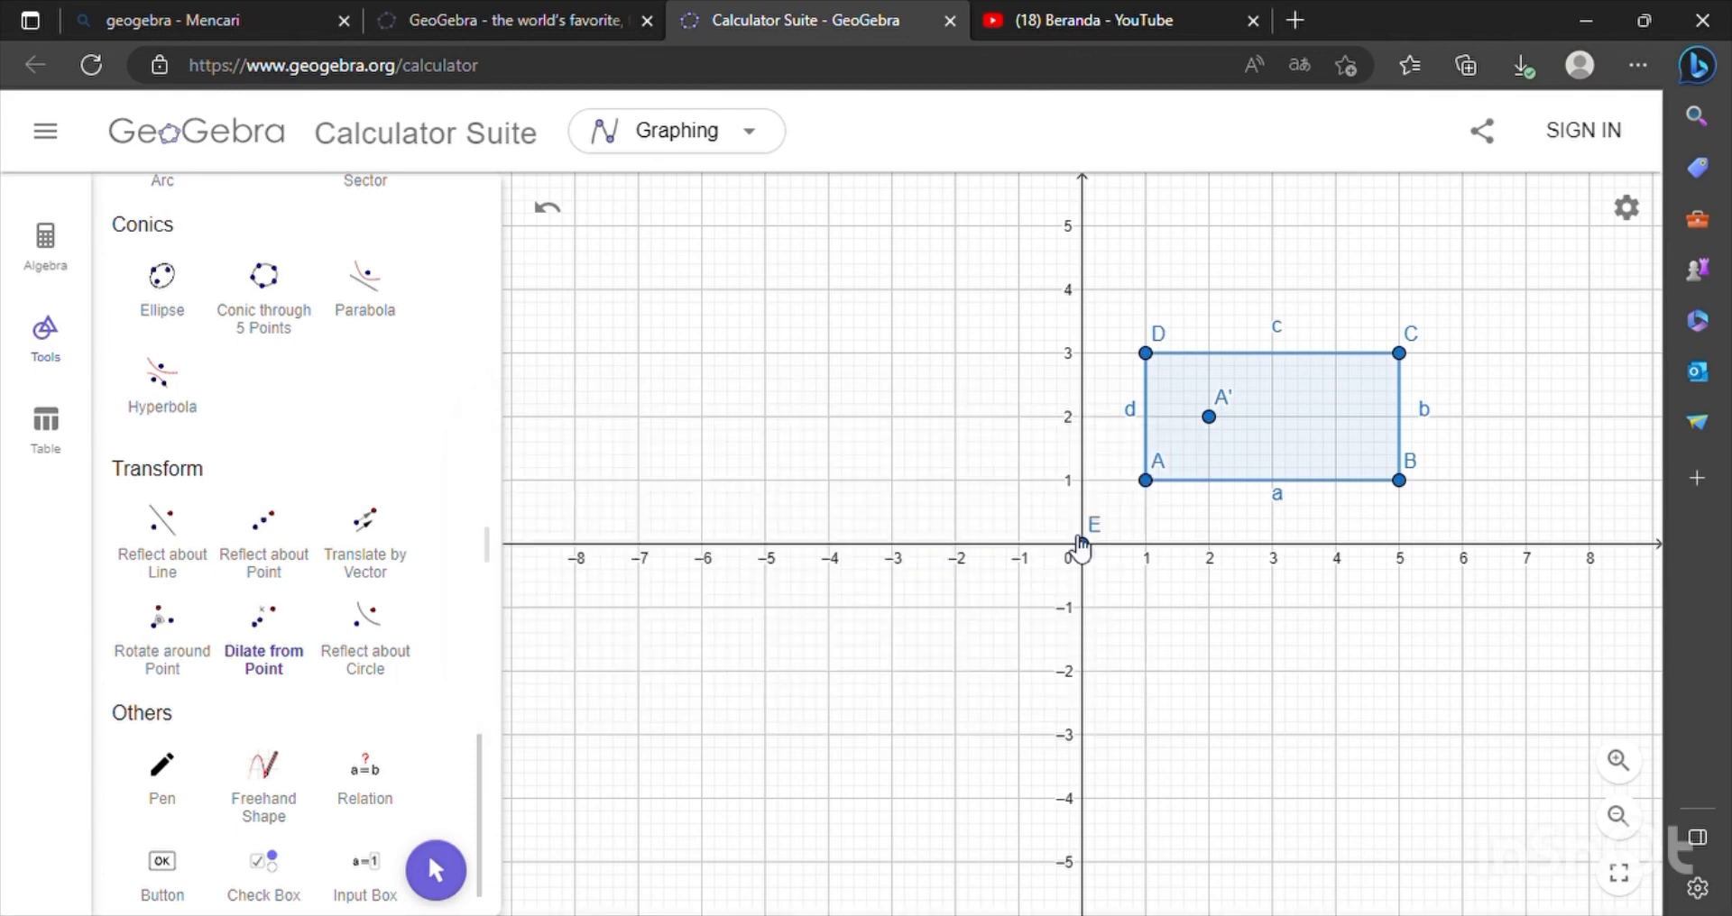
Step: Dilate vertex D from the origin point E, entering 2 as the factor
click(1155, 357)
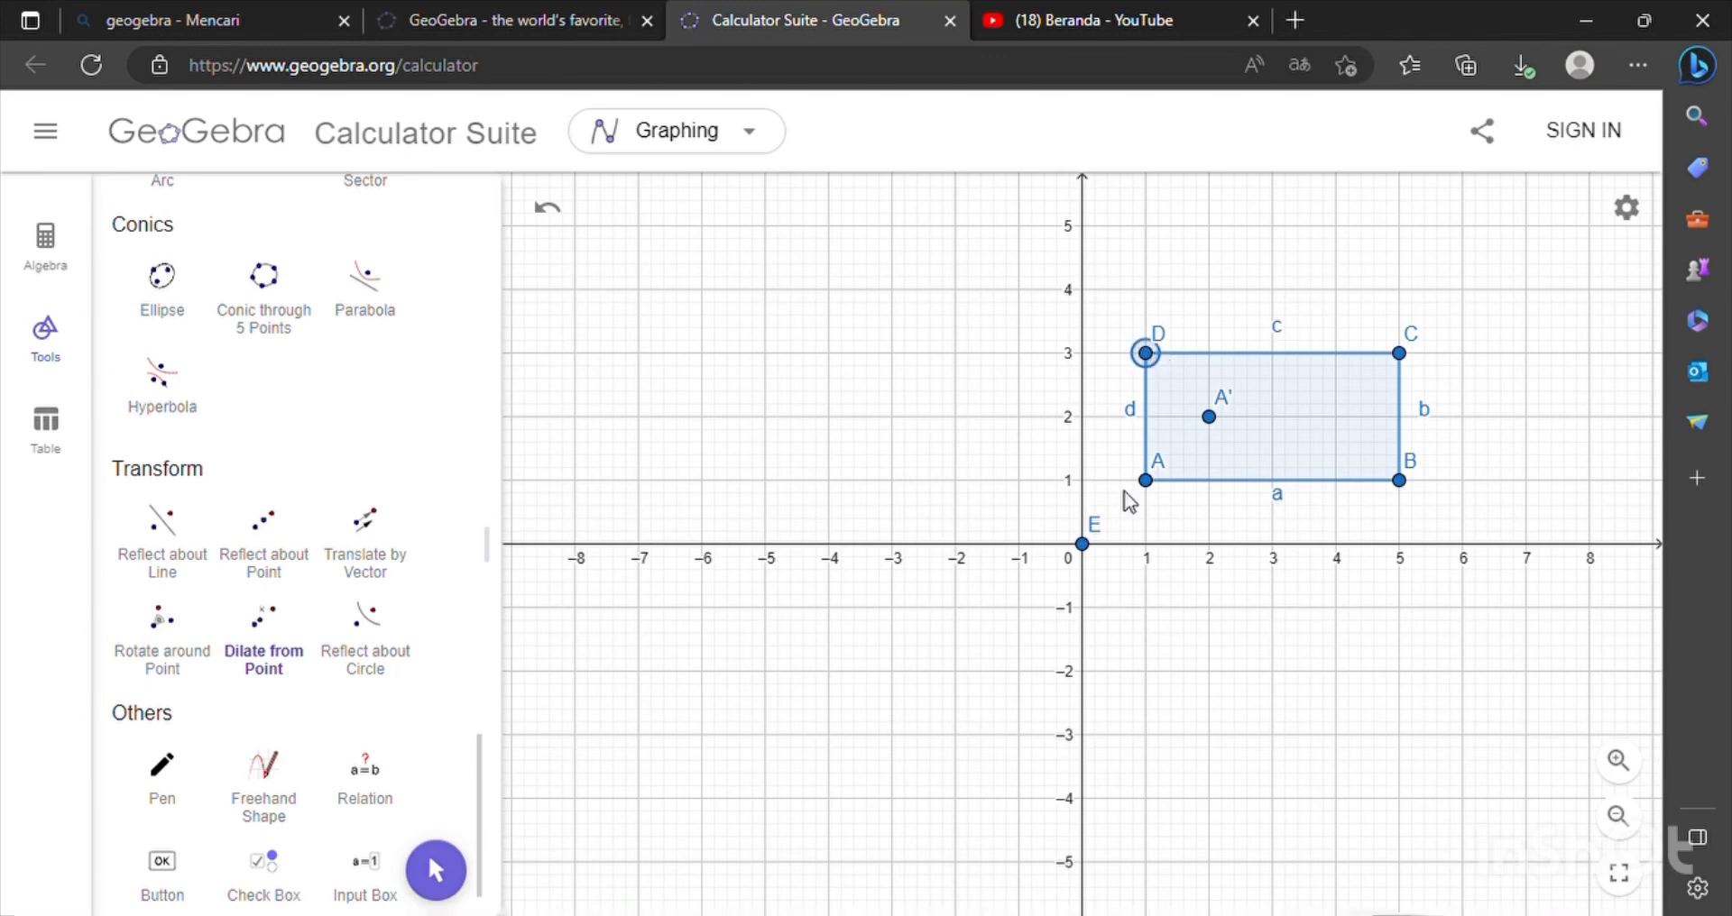
click(1086, 548)
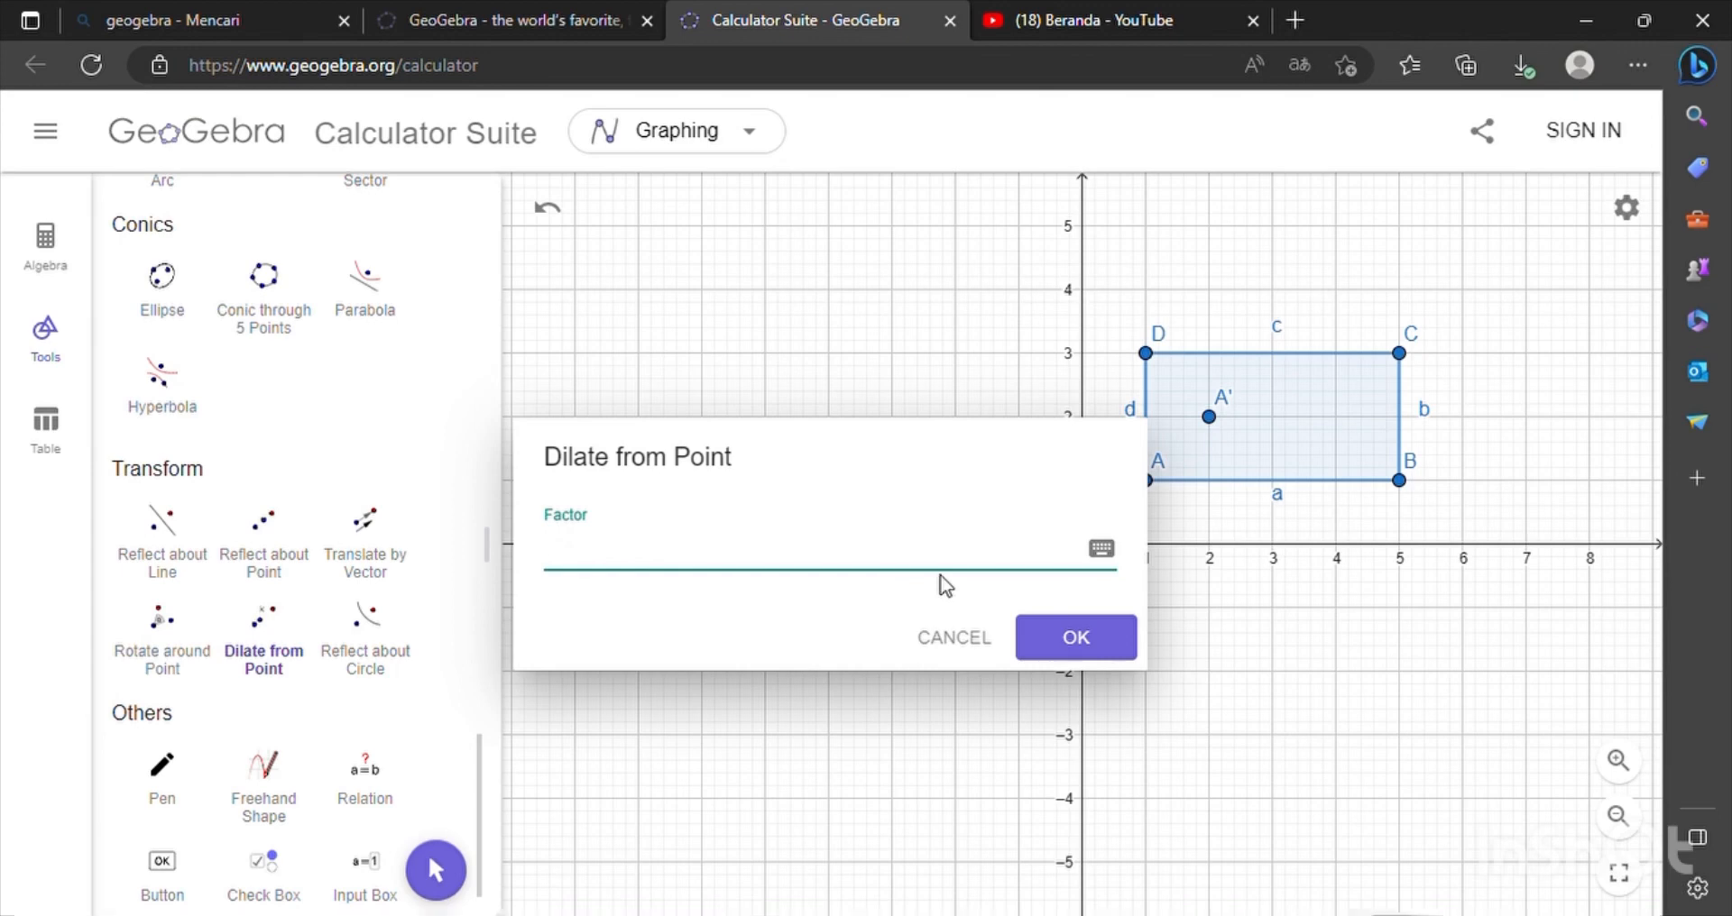
text(2)
click(1075, 638)
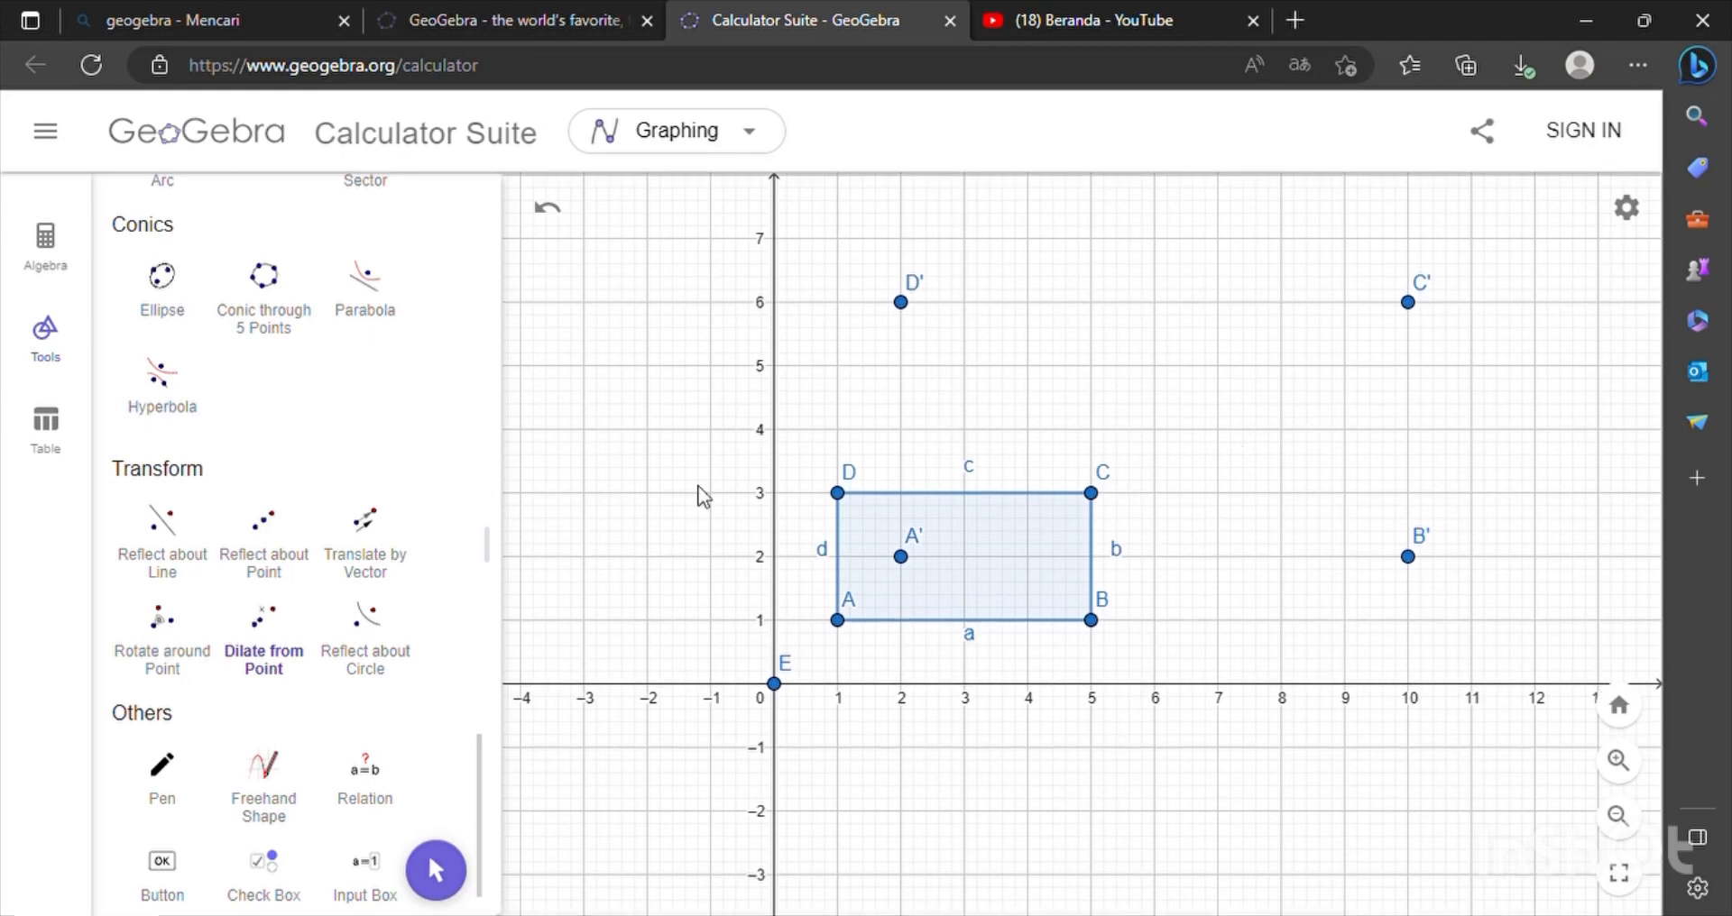
Step: Draw a closed polygon through the dilated points A', B', C' and D', and leave the Polygon tool
scroll(278, 607, down, 1)
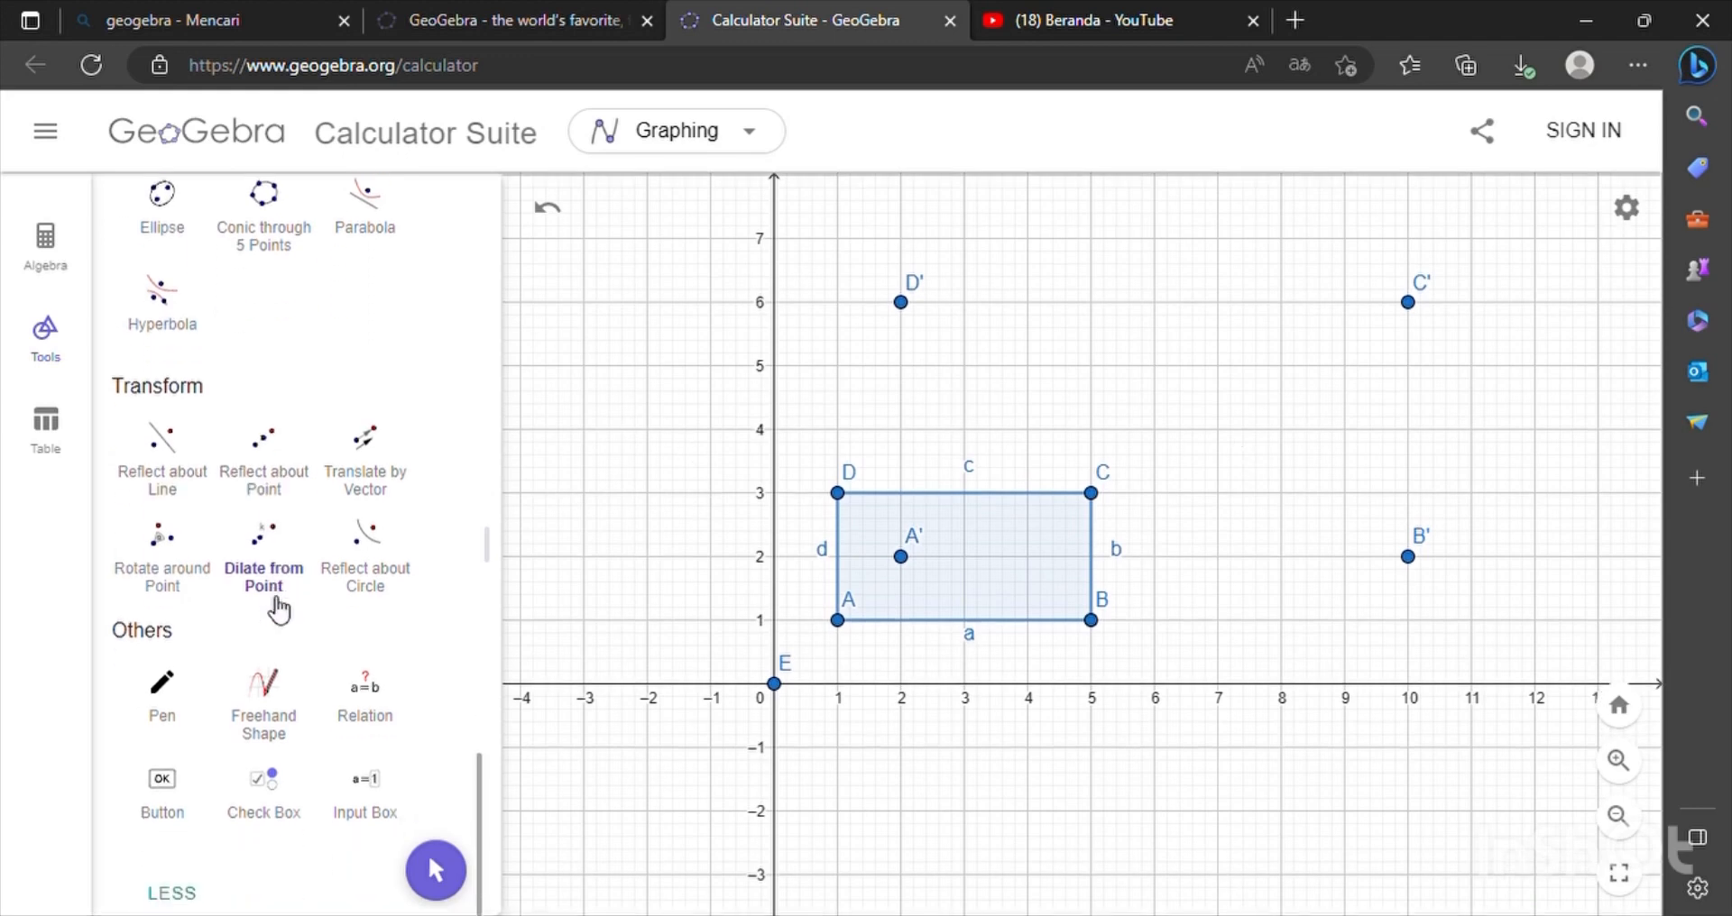
scroll(278, 607, up, 10)
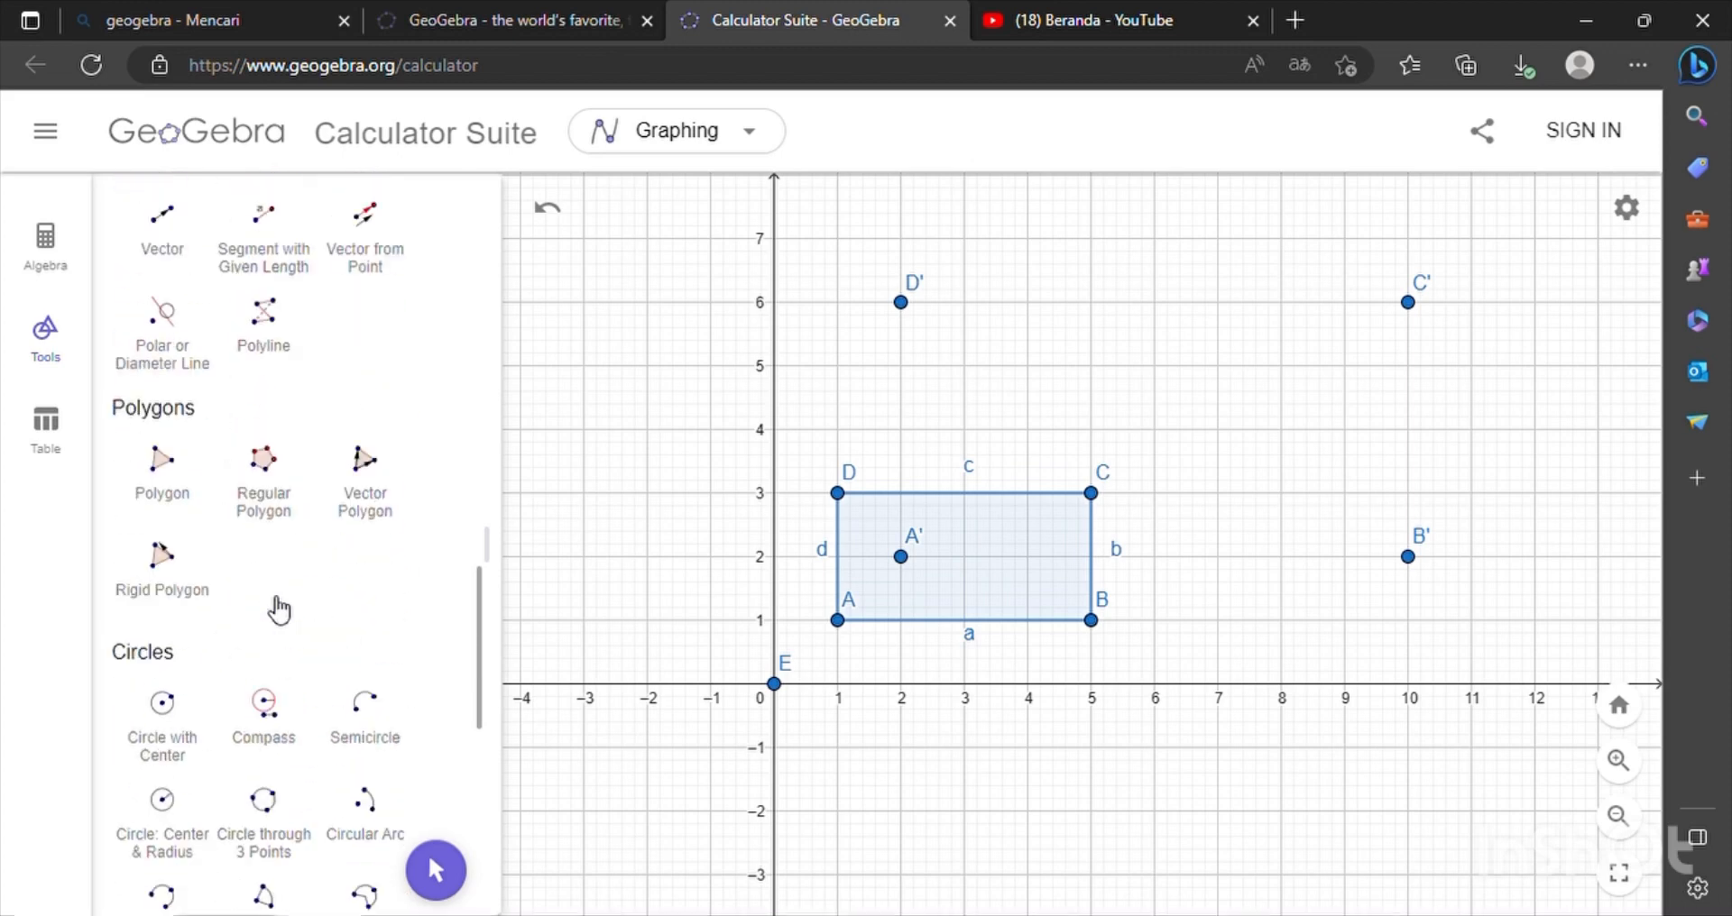
click(168, 516)
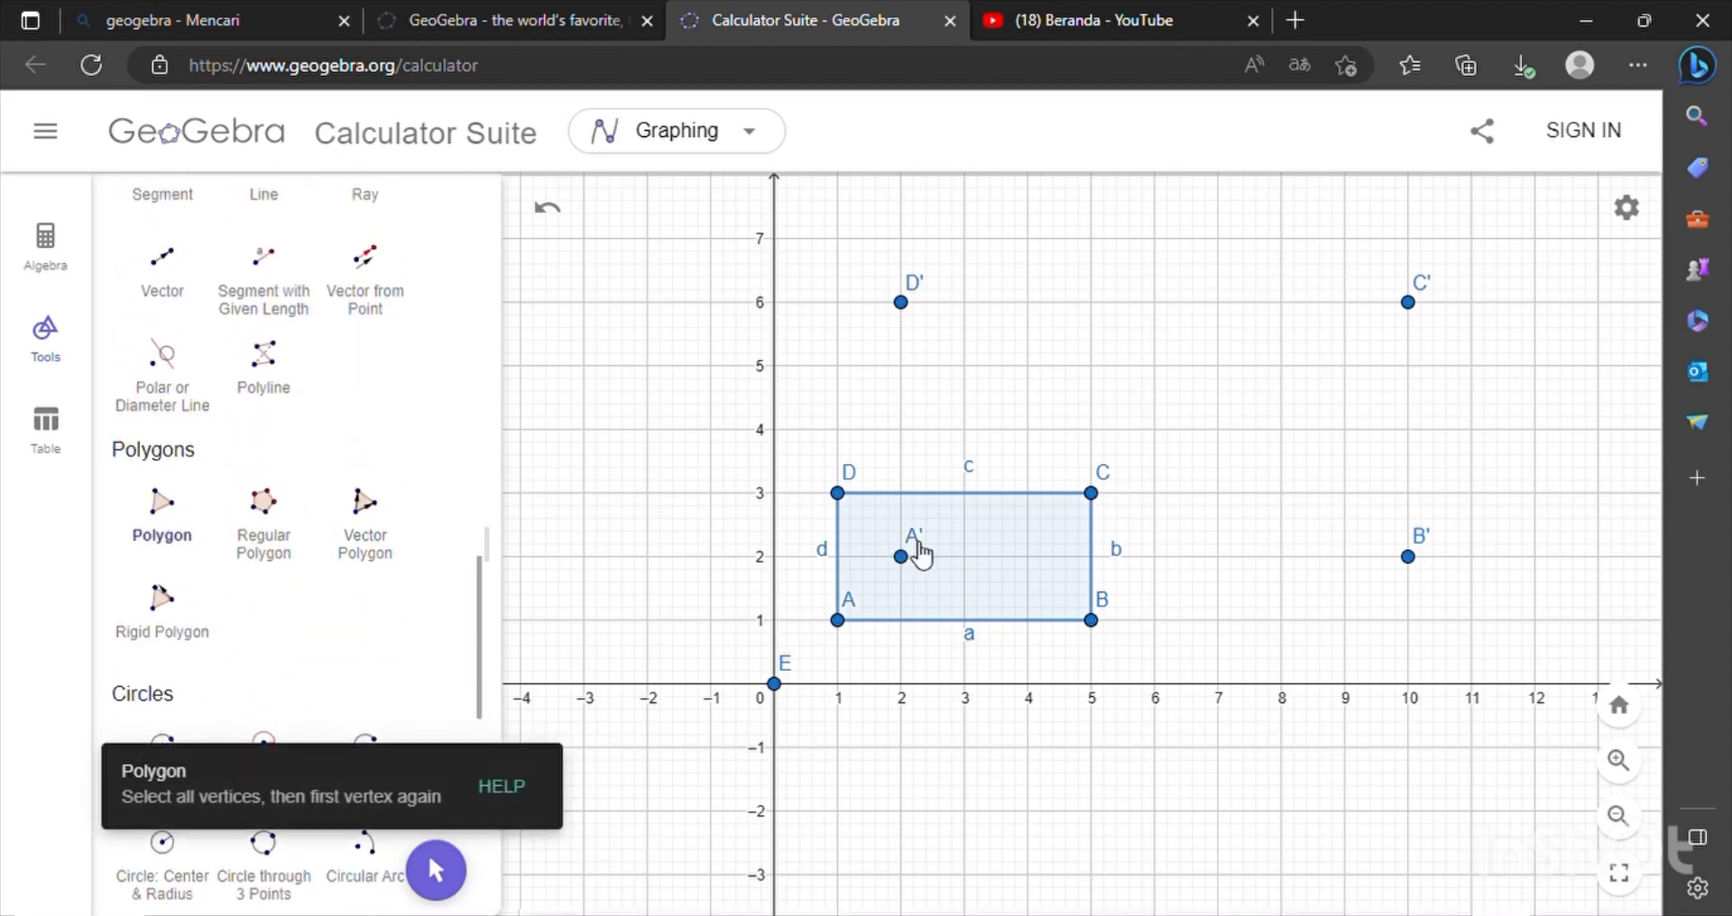
click(902, 558)
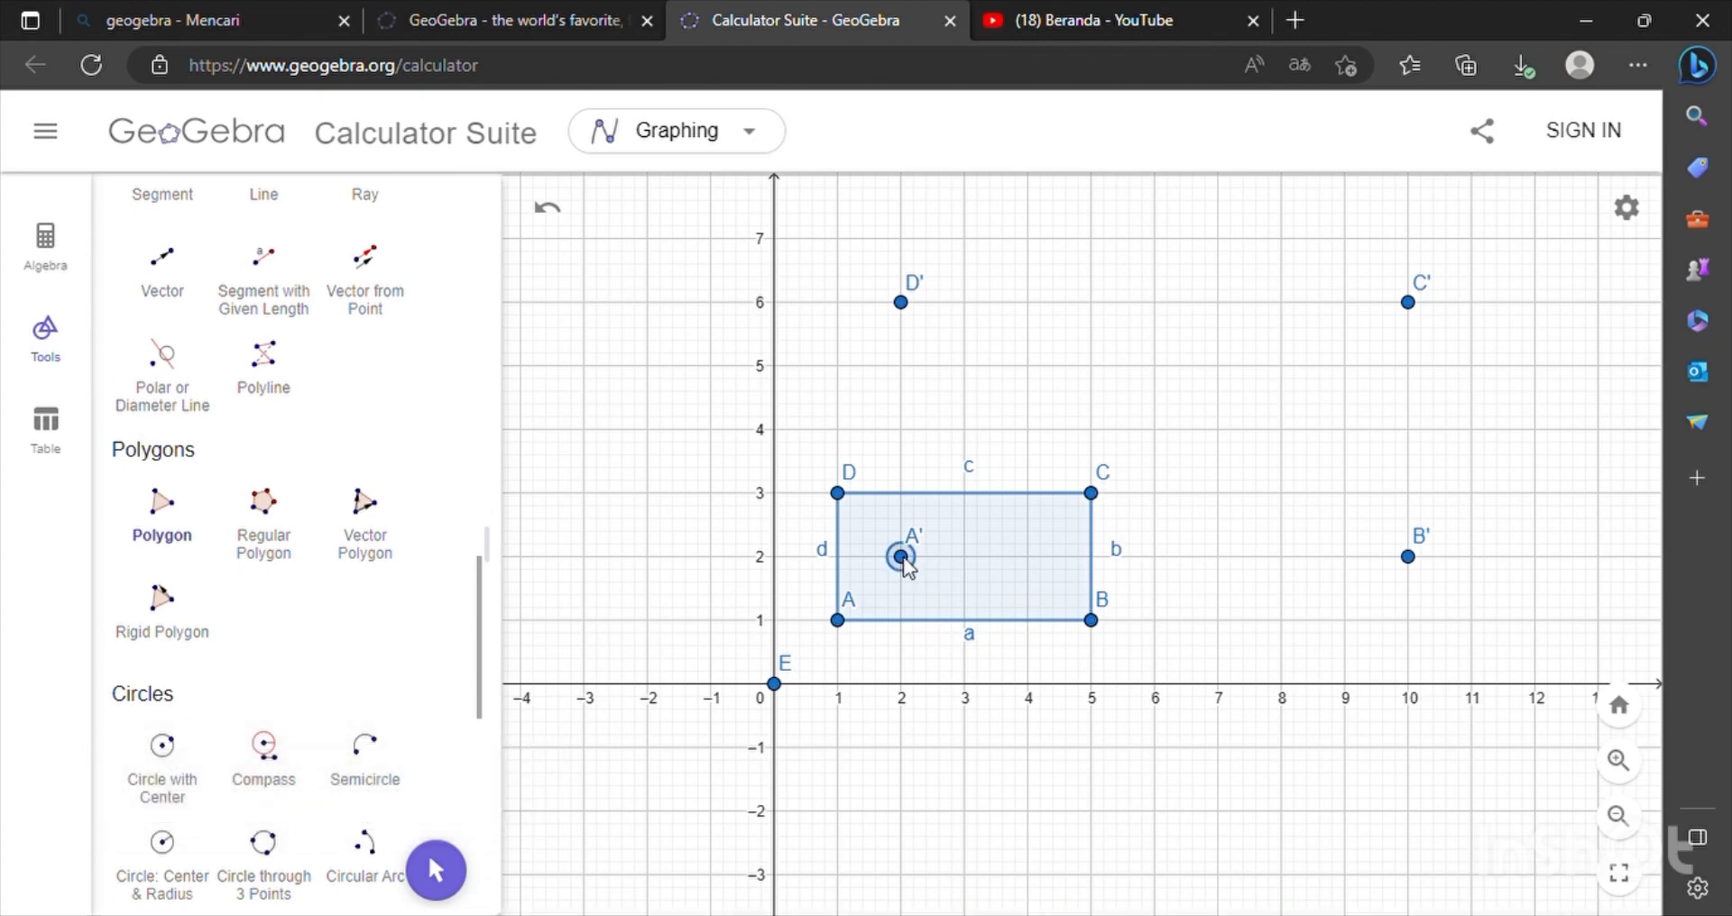
click(1410, 558)
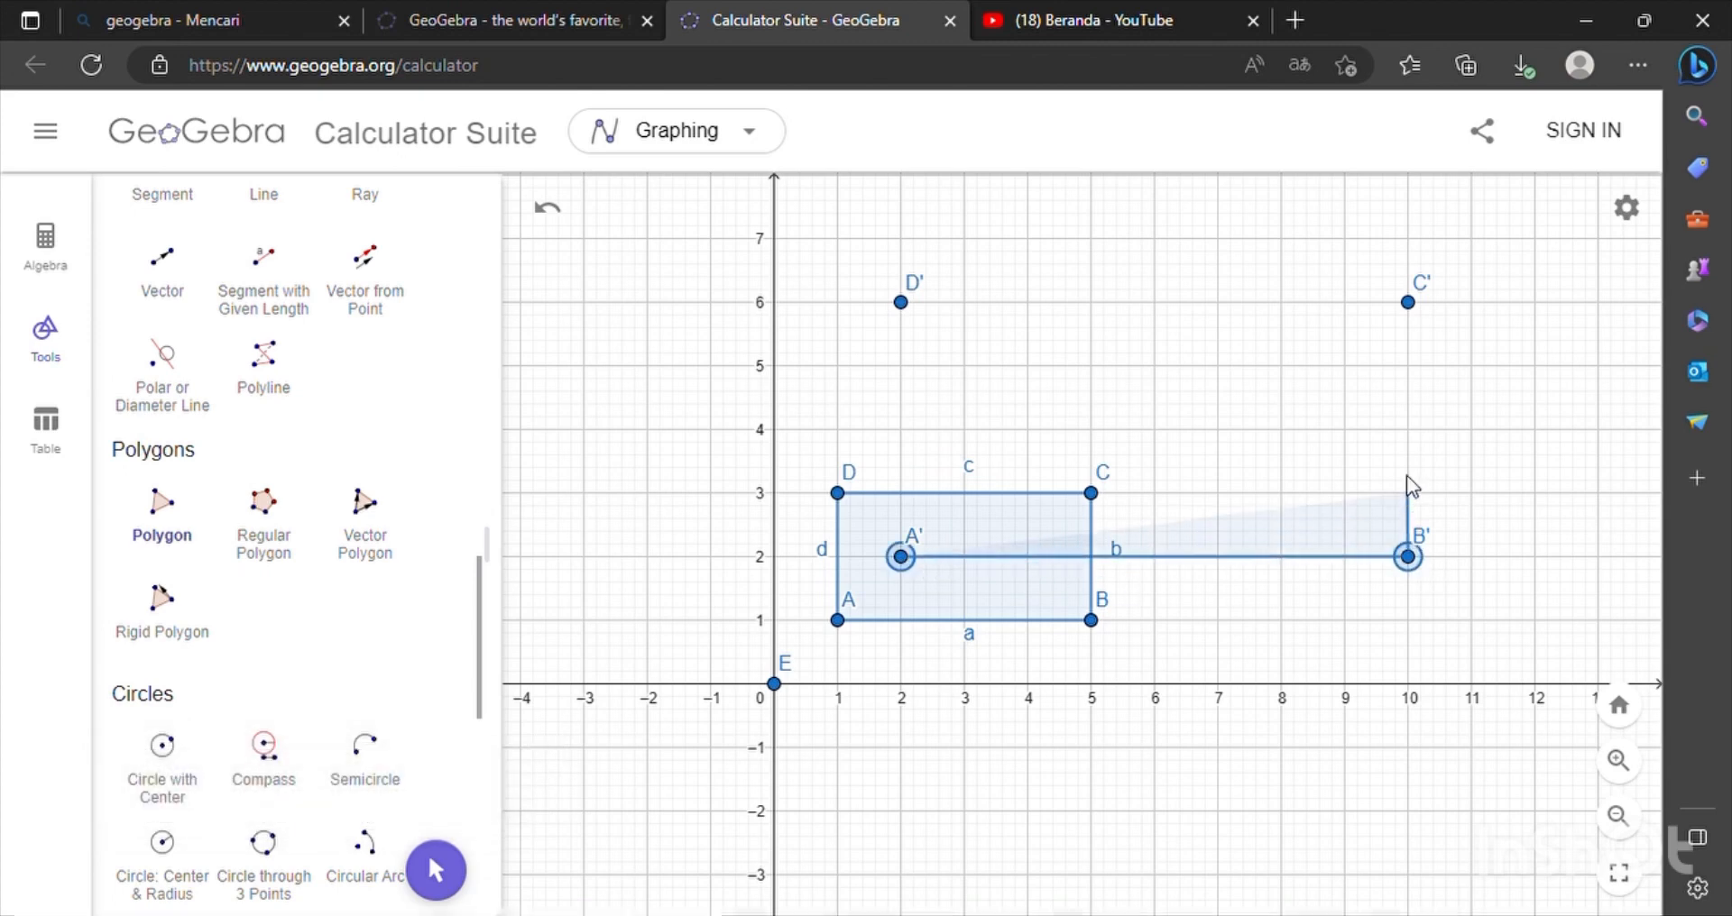
click(1412, 302)
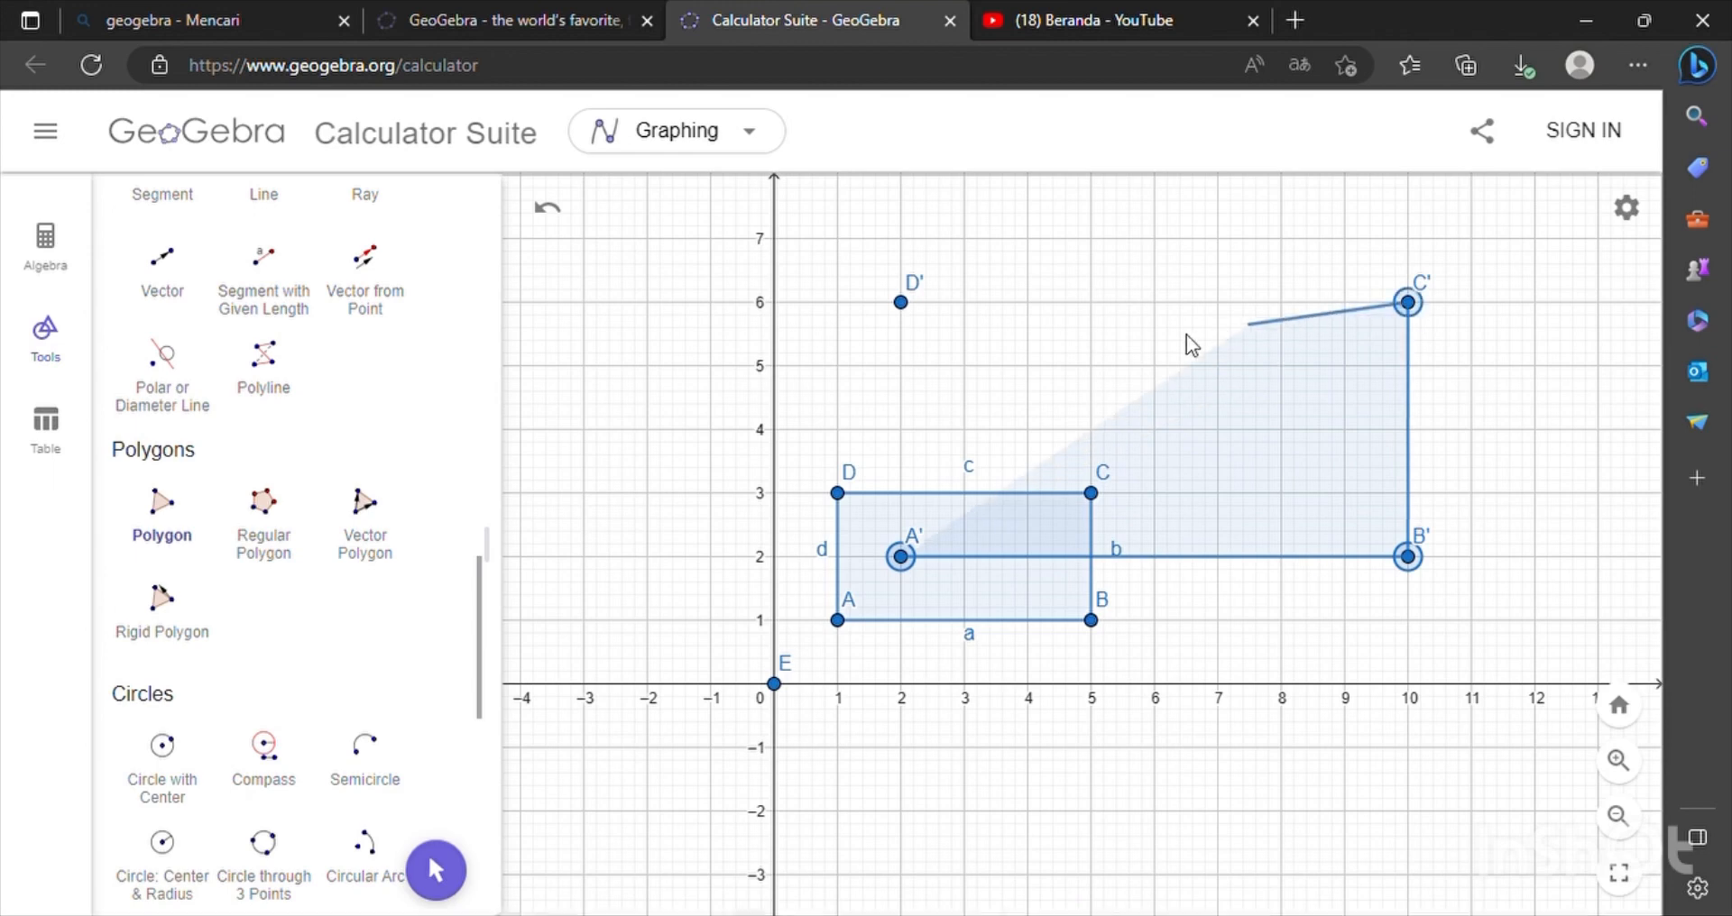
click(901, 302)
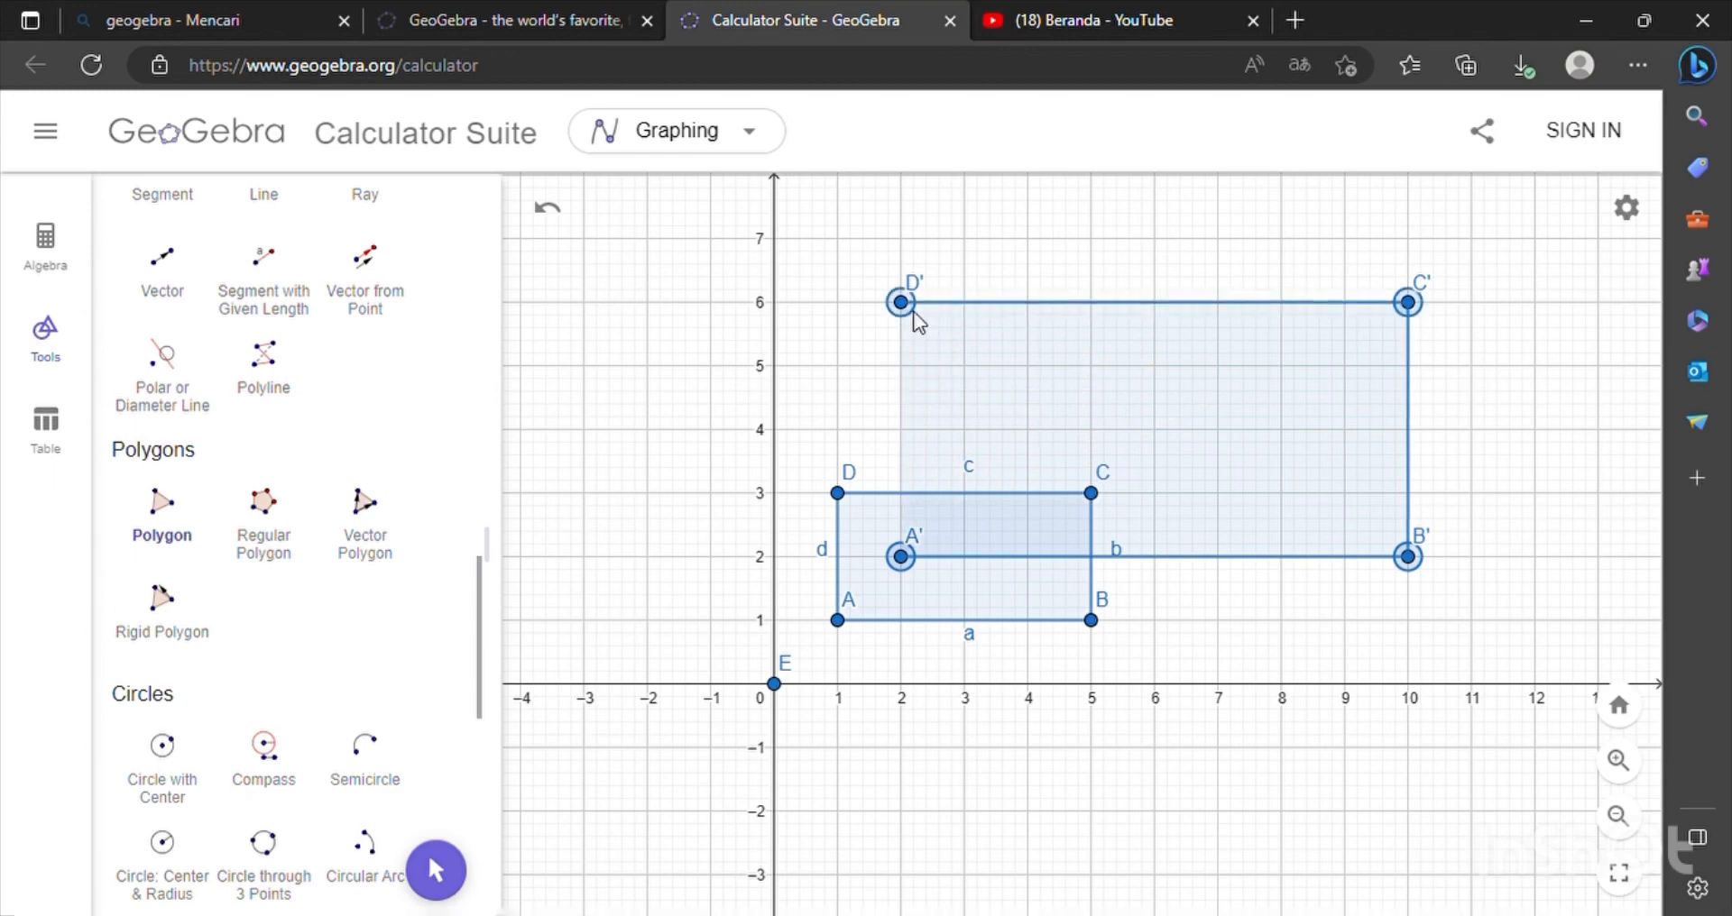
click(901, 556)
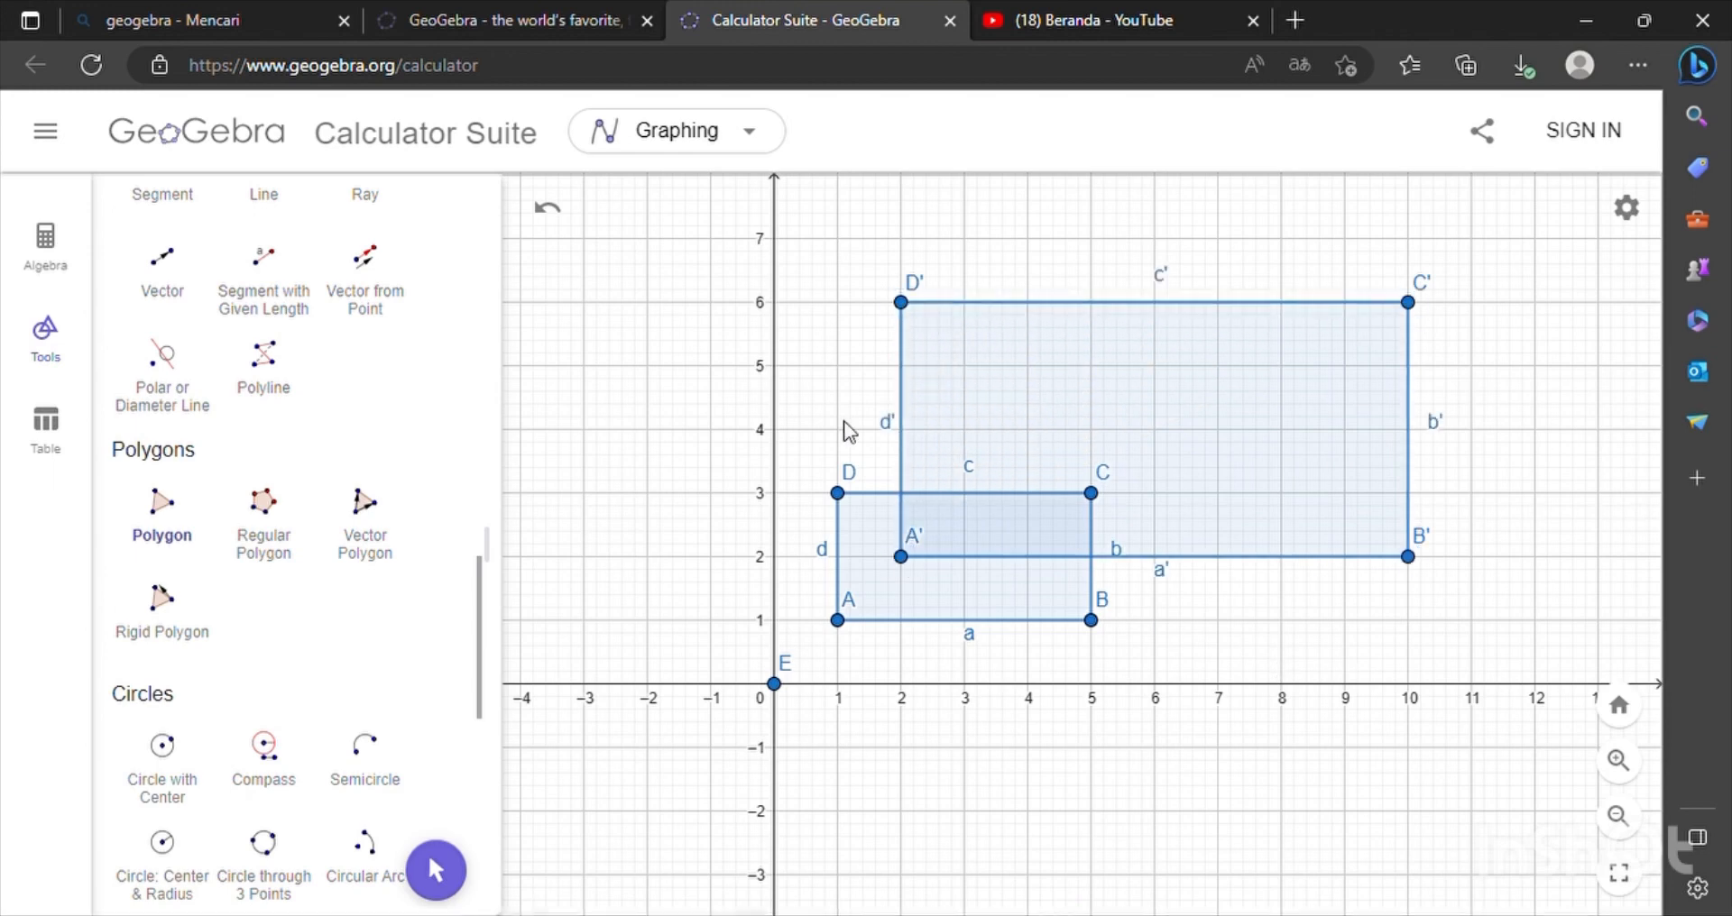
click(437, 870)
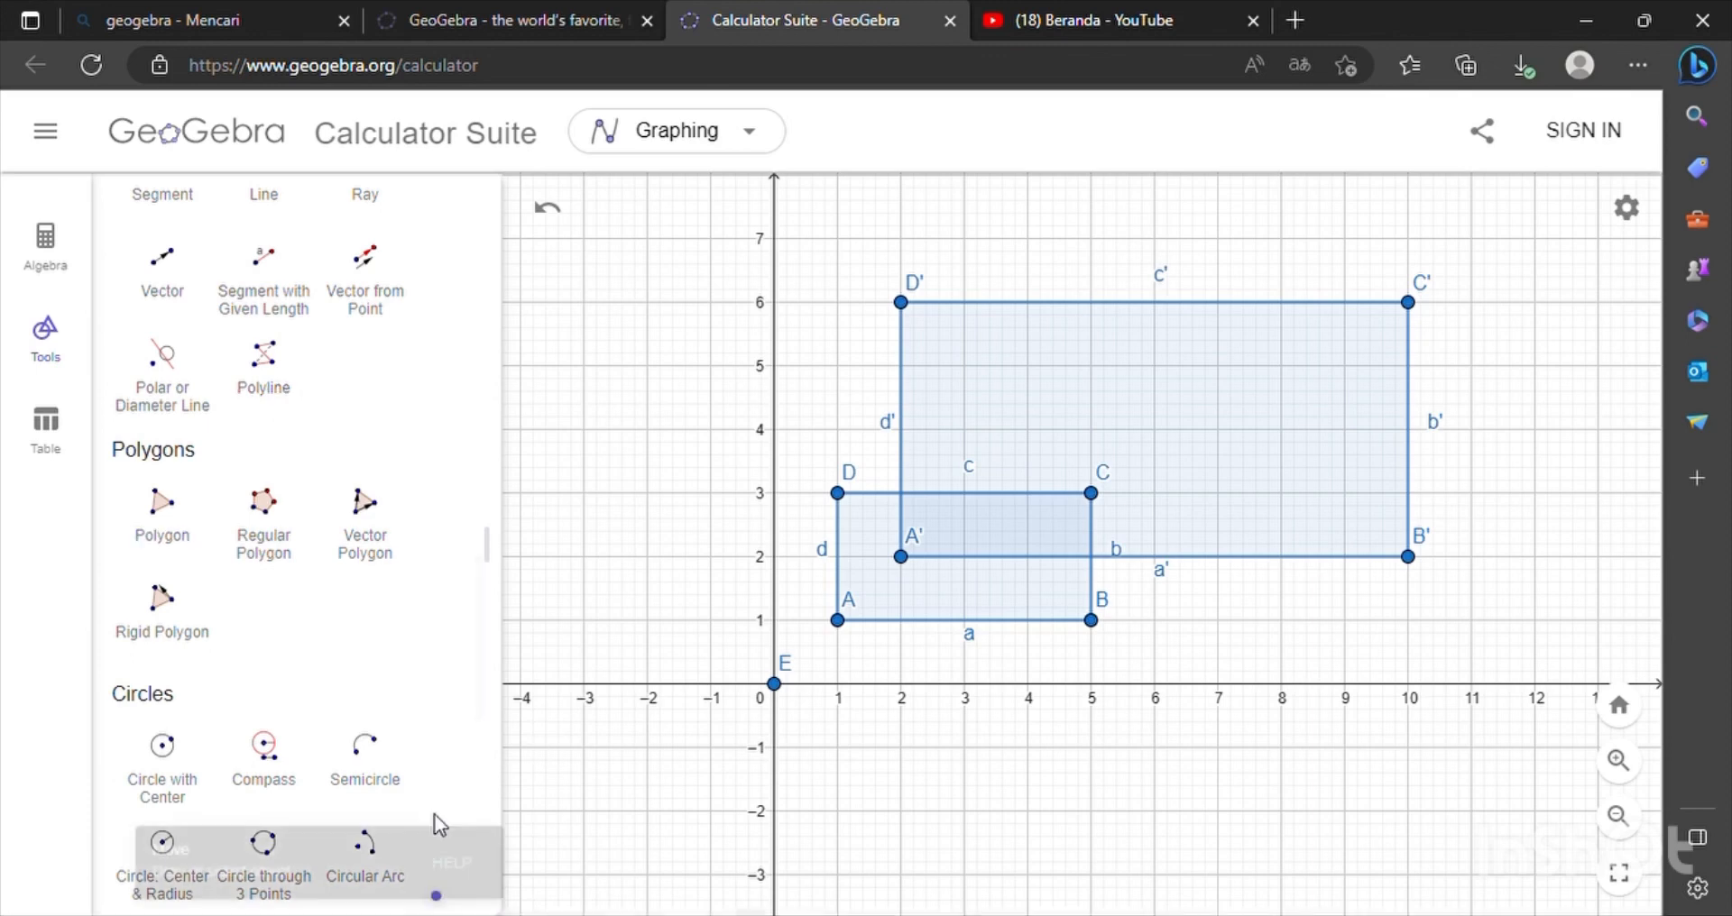
Step: Review the algebra definitions of both rectangles, including the dilated points' coordinates and the polygons' areas and side lengths
click(72, 276)
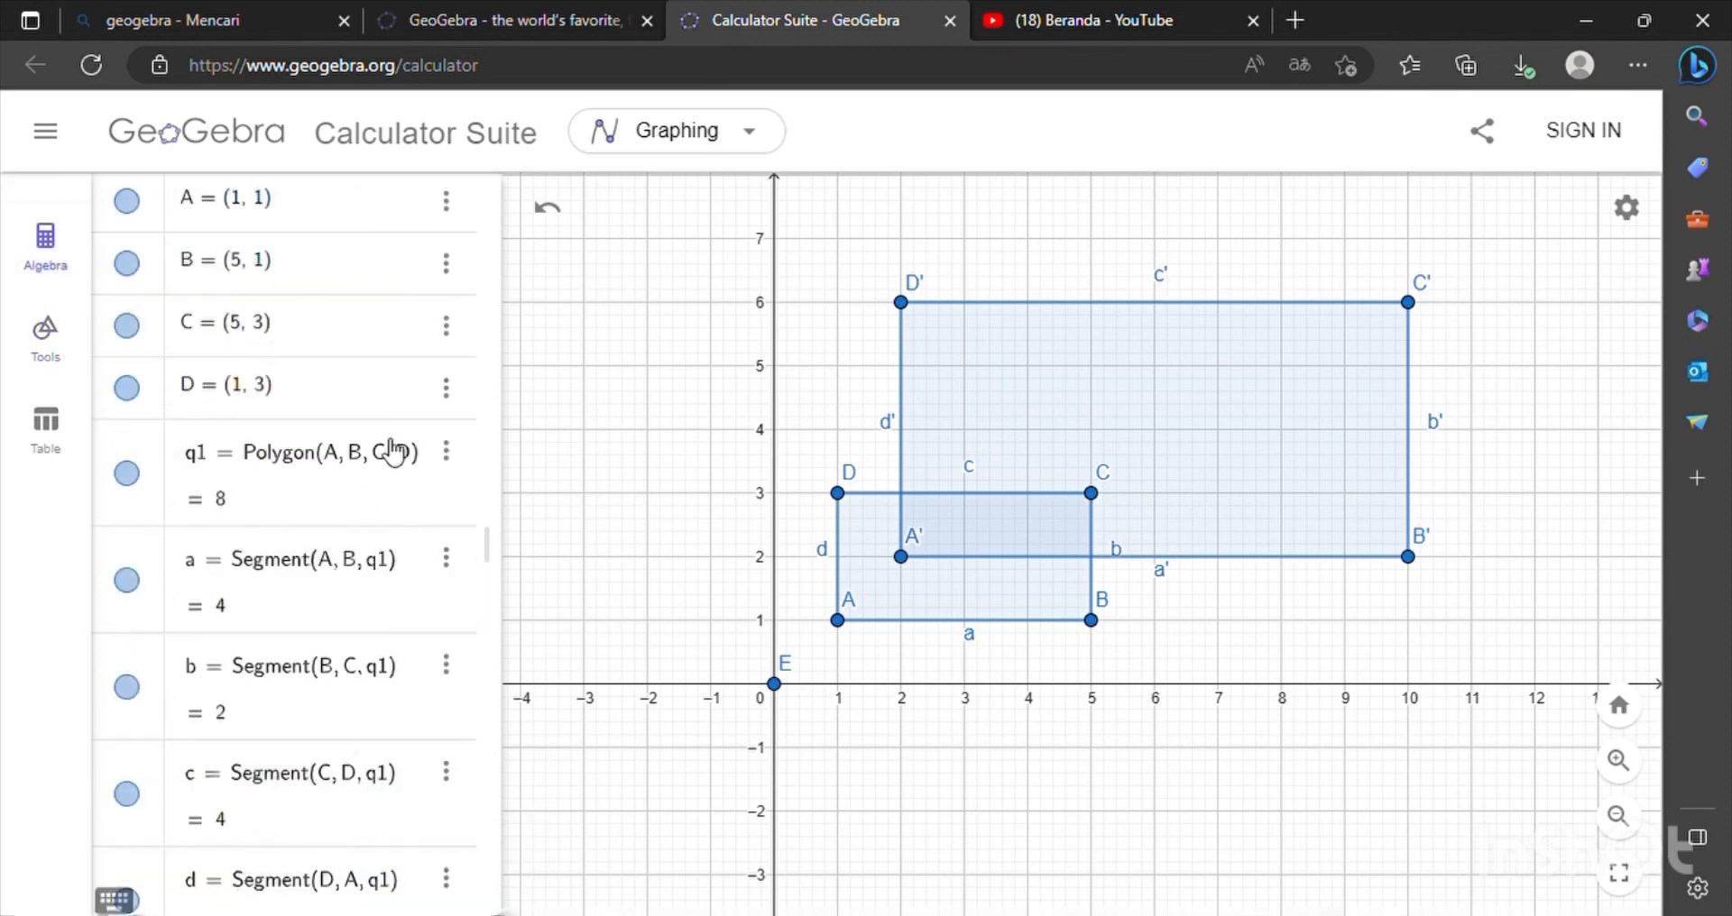
scroll(378, 556, down, 5)
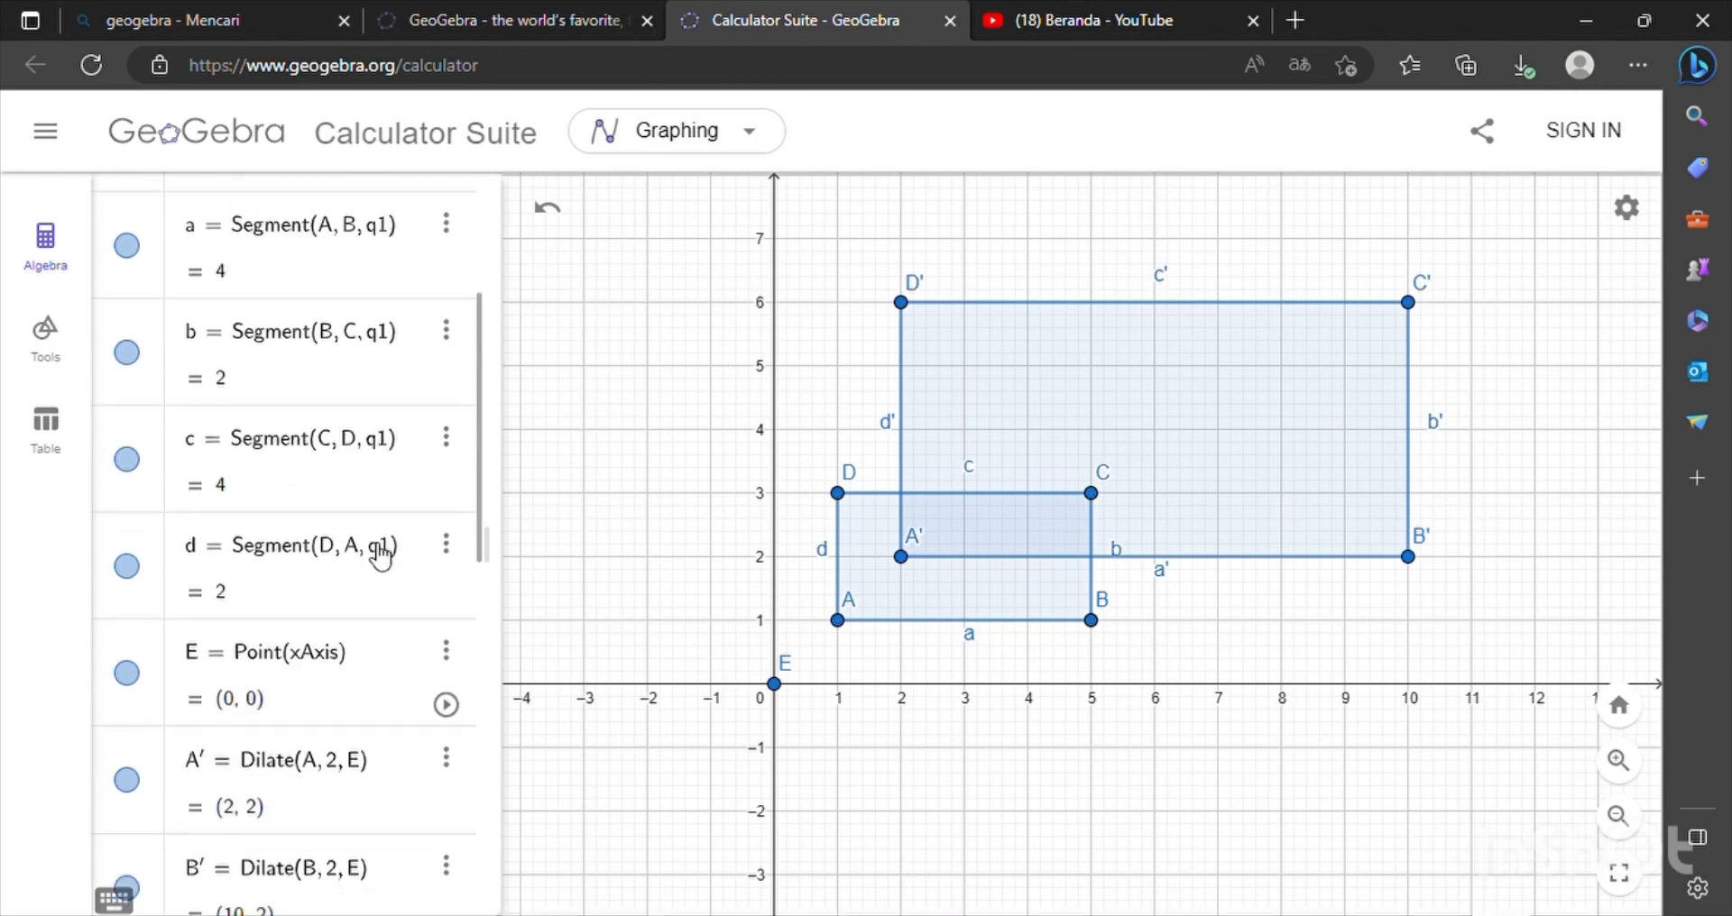
scroll(380, 556, down, 5)
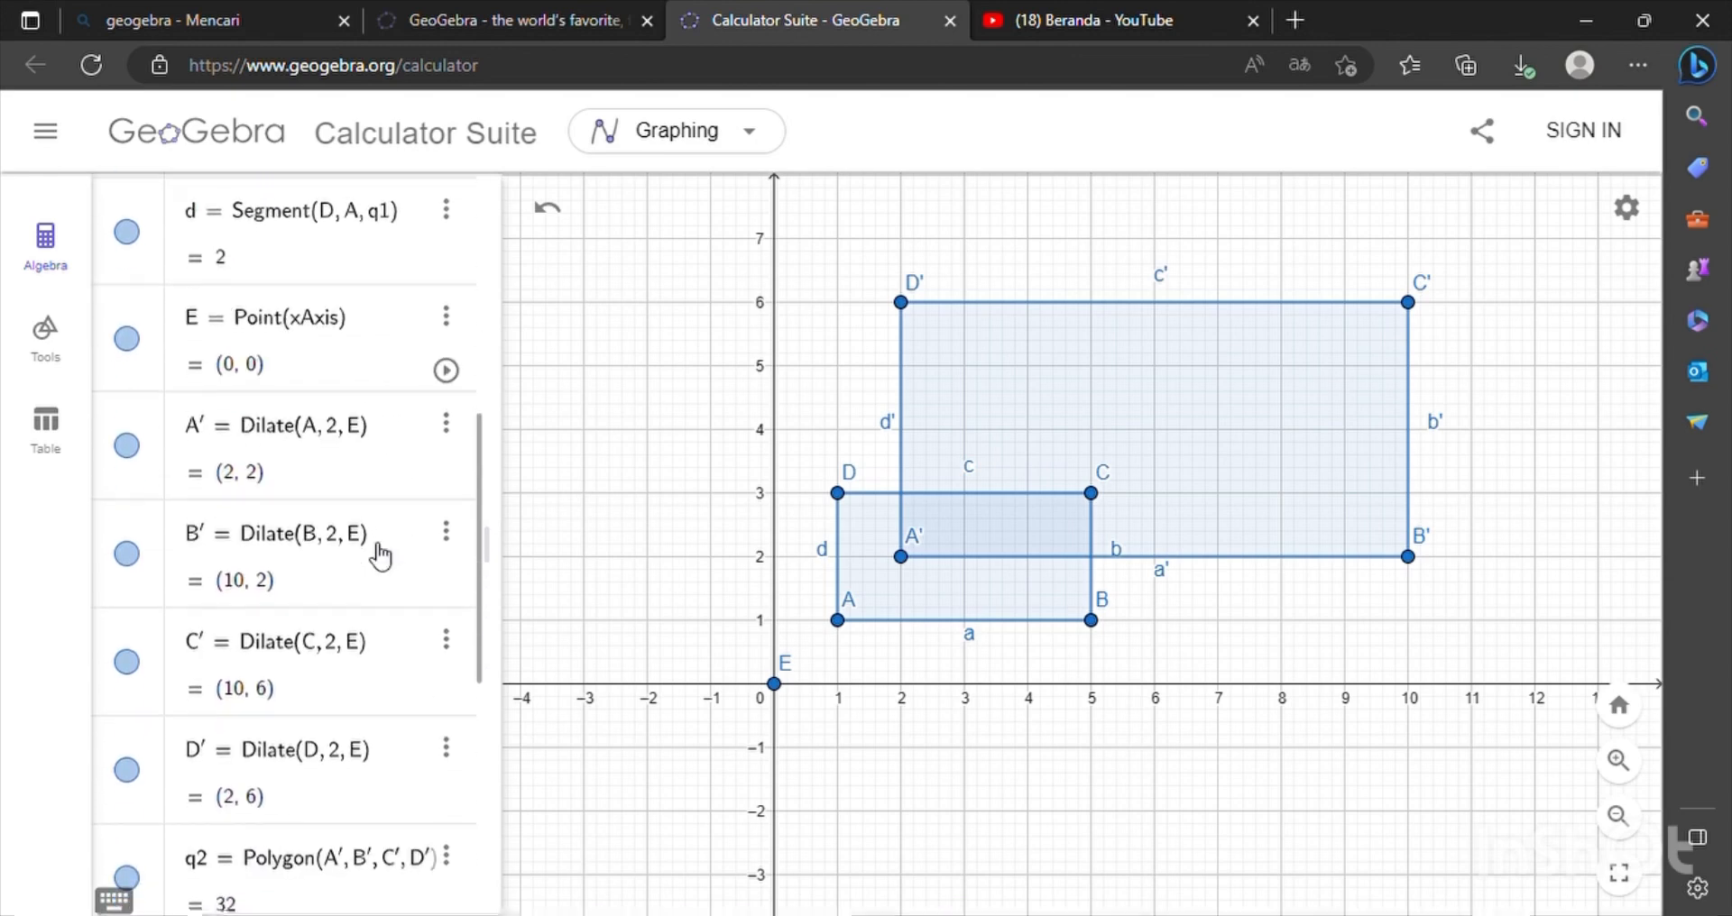
scroll(380, 554, down, 6)
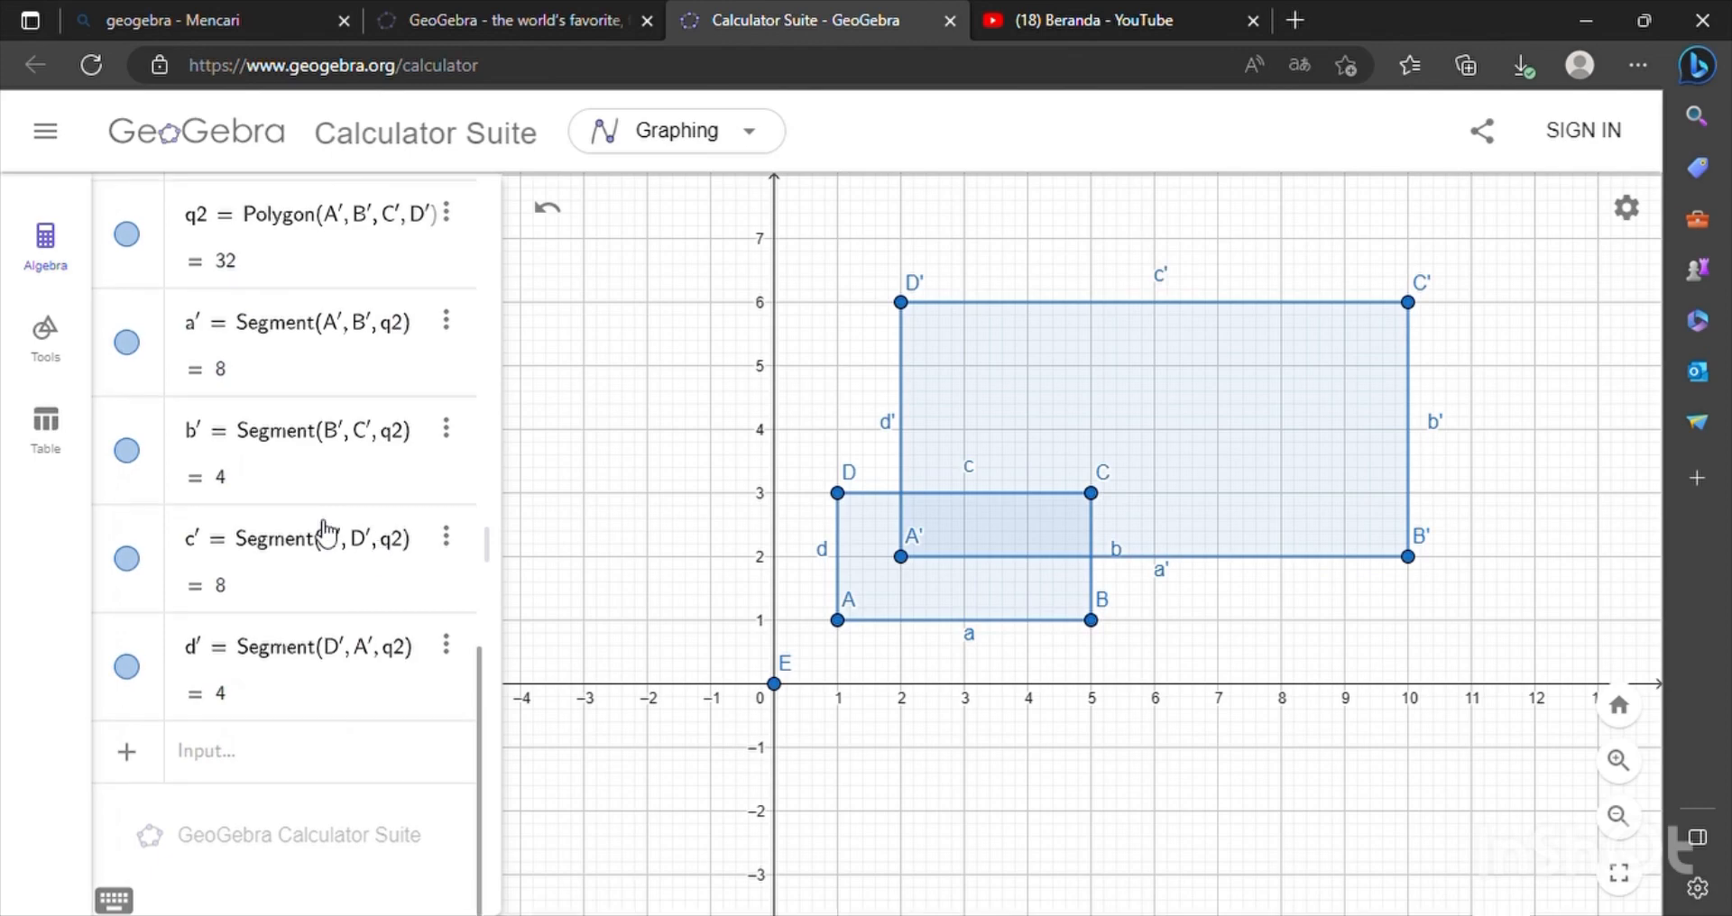